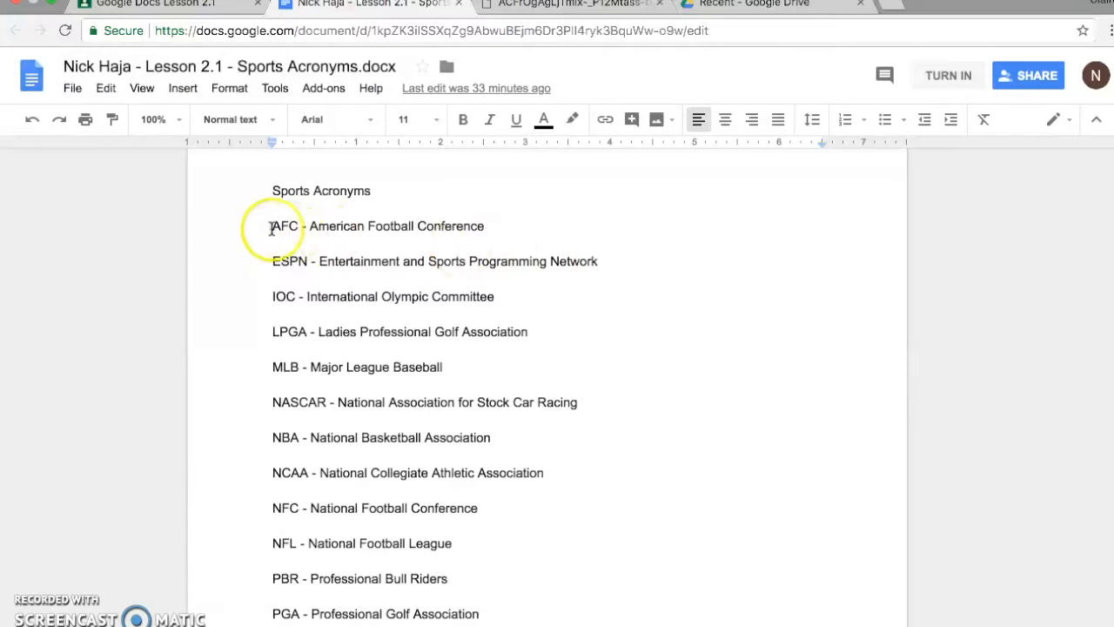
Set the "Sports Acronyms" title to font size 18.
drag(265, 197, 379, 199)
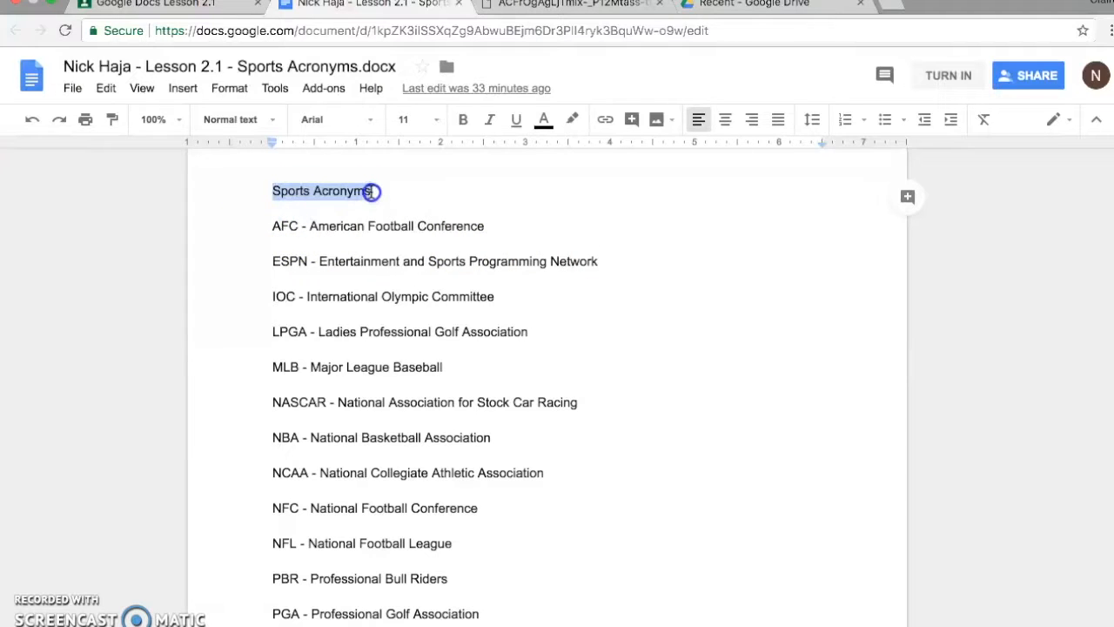
click(435, 119)
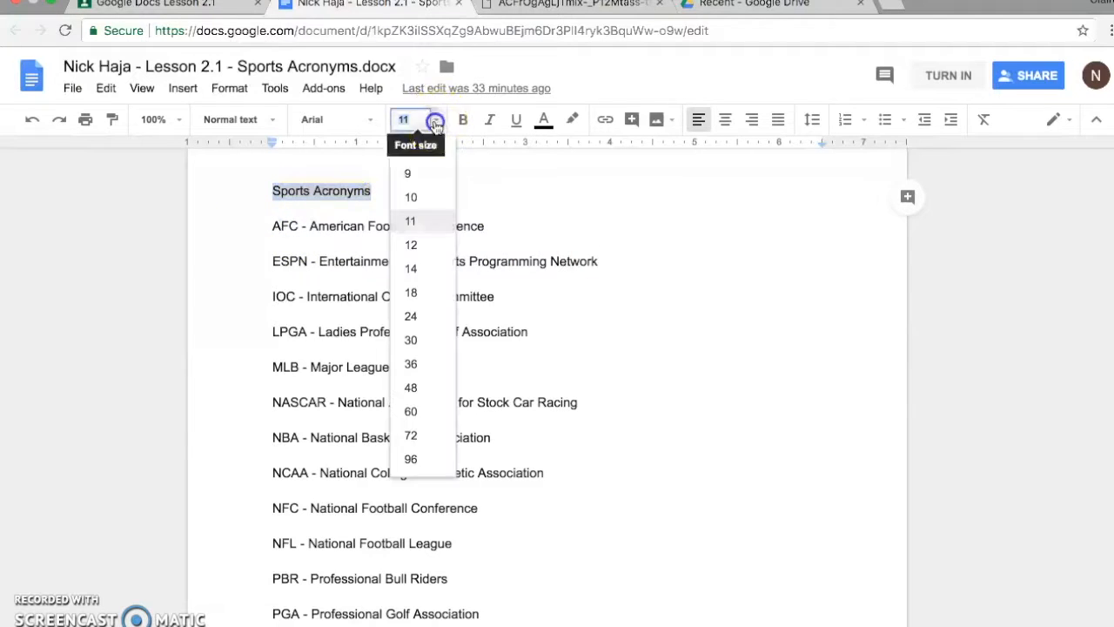
click(418, 294)
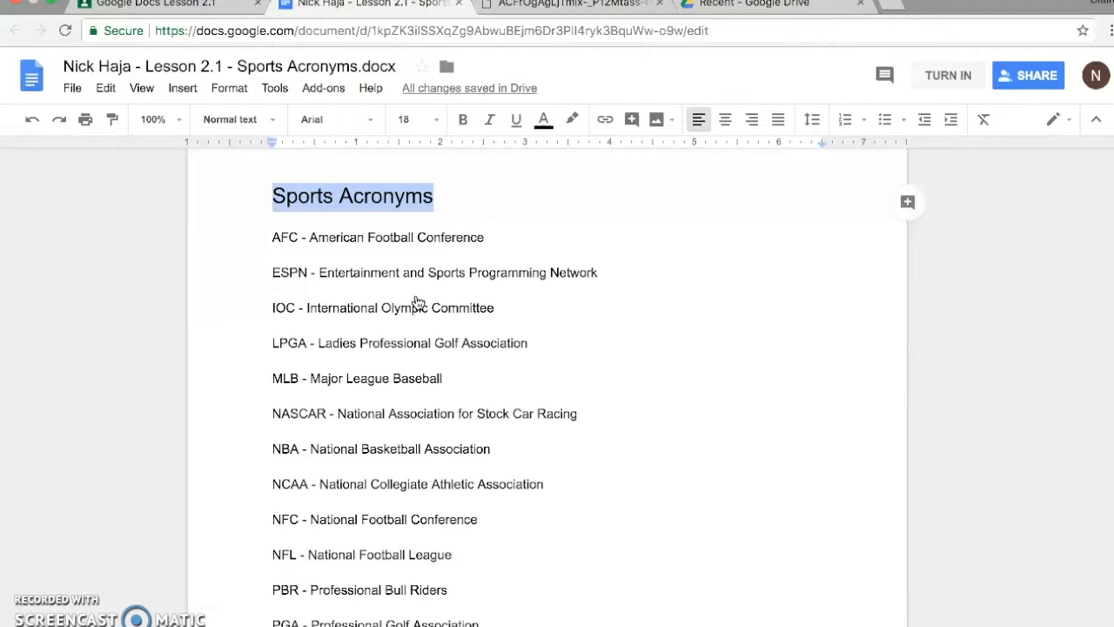
Change the font of the "AFC - American Football Conference" line to Times New Roman.
drag(263, 238, 487, 242)
scroll(427, 148, up, 1)
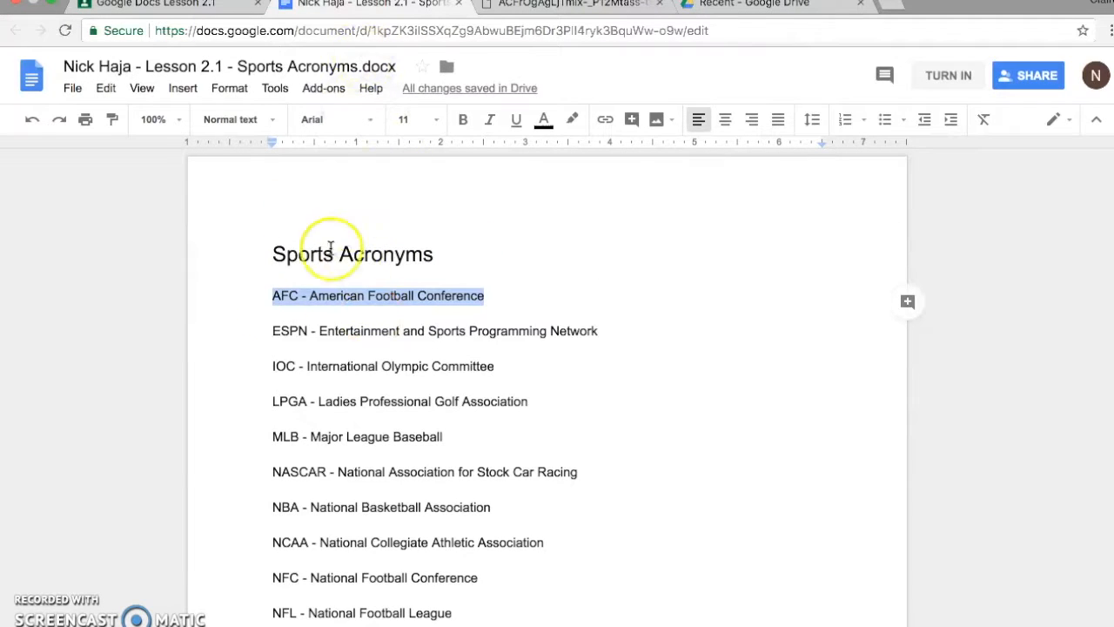
click(370, 122)
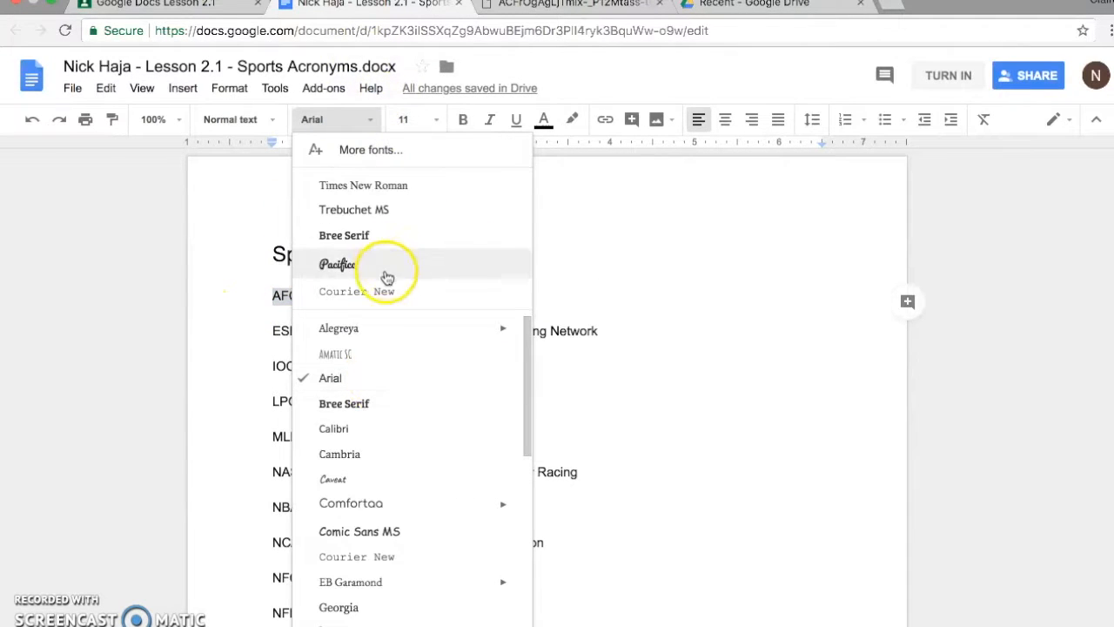
click(396, 186)
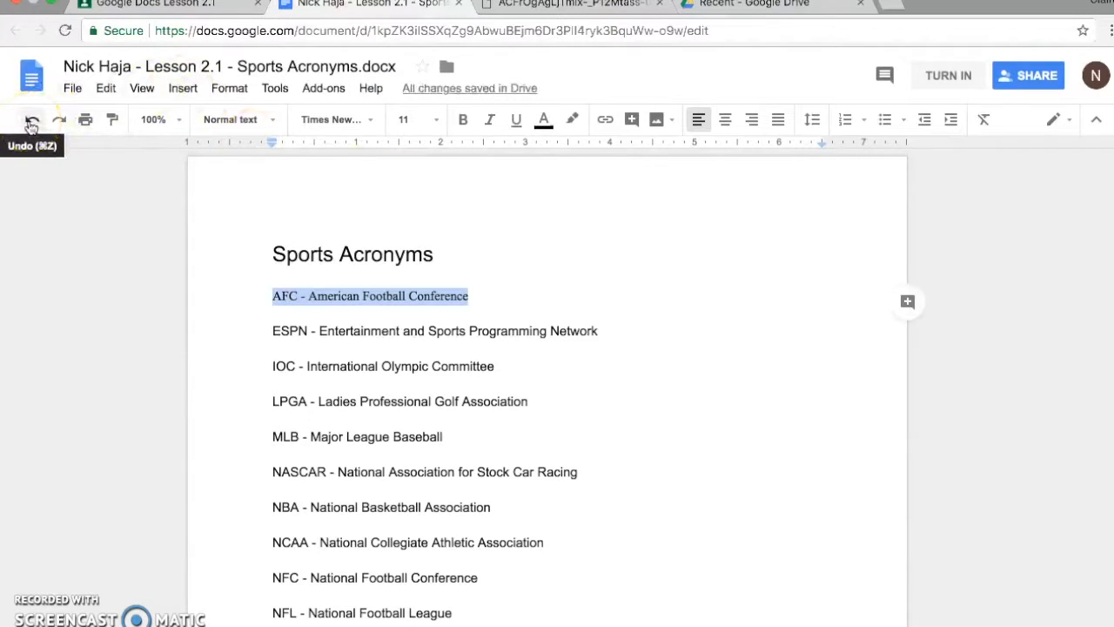
Undo the font change on the AFC line and redo it.
click(32, 122)
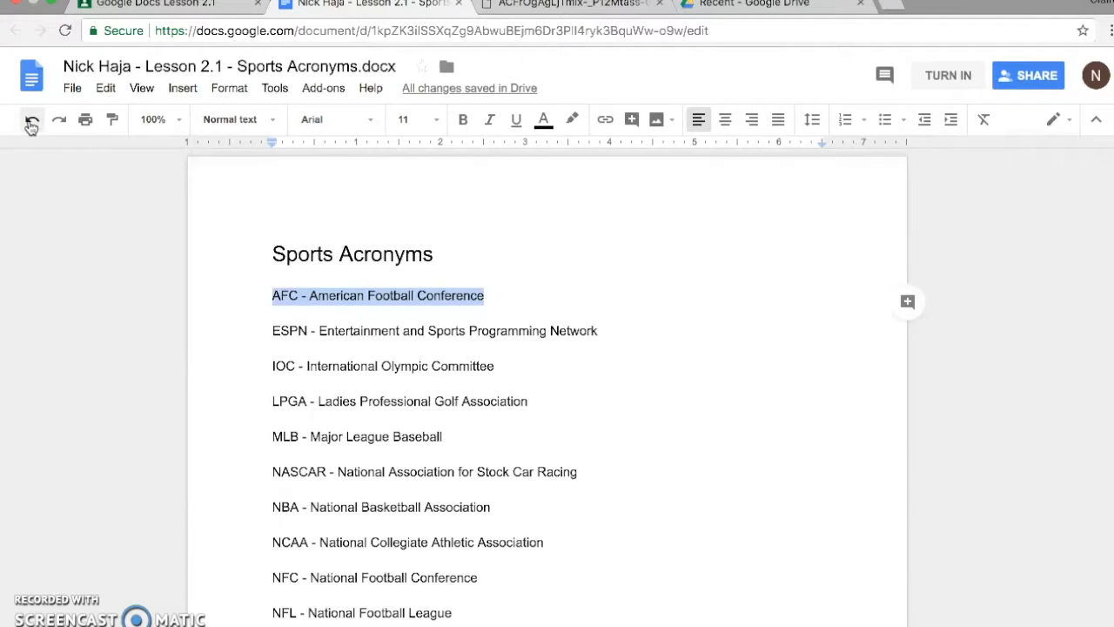
click(33, 125)
click(50, 130)
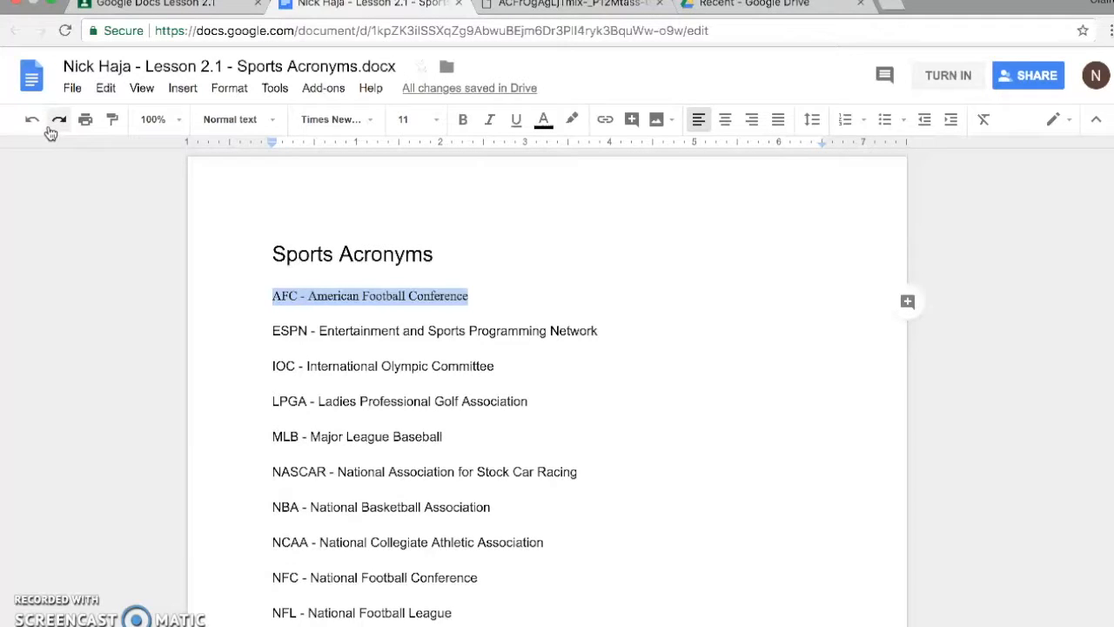
Set the "ESPN - Entertainment and Sports Programming Network" line to font size 18.
drag(271, 331, 599, 333)
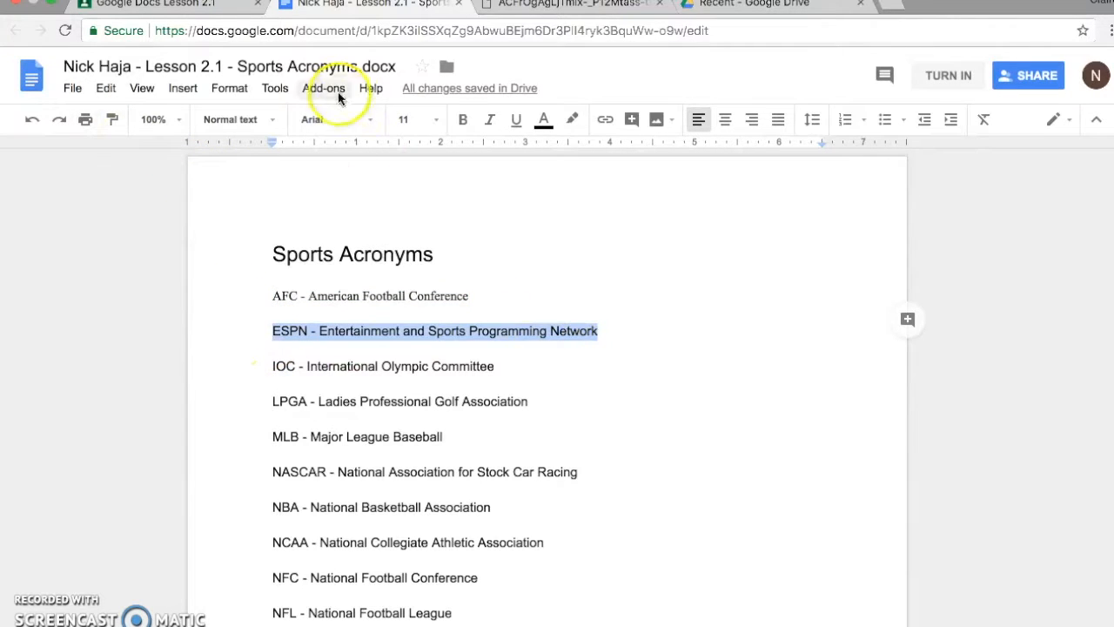
click(426, 120)
click(427, 293)
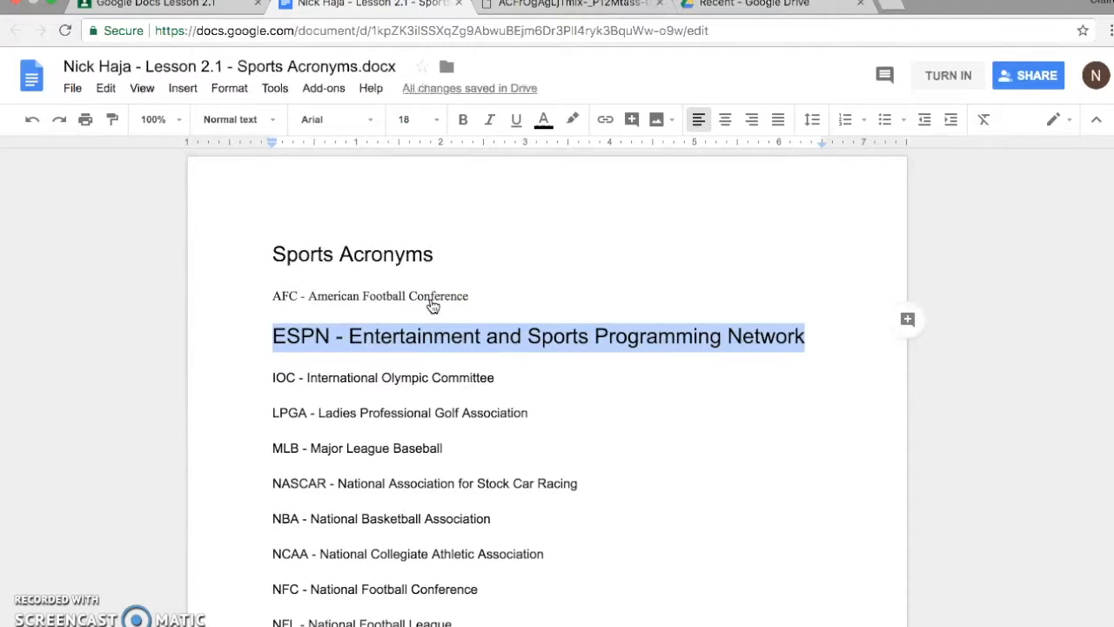
Color the "IOC - International Olympic Committee" line dark blue and make the "LPGA - Ladies Professional Golf Association" line bold.
drag(253, 377, 505, 381)
click(543, 119)
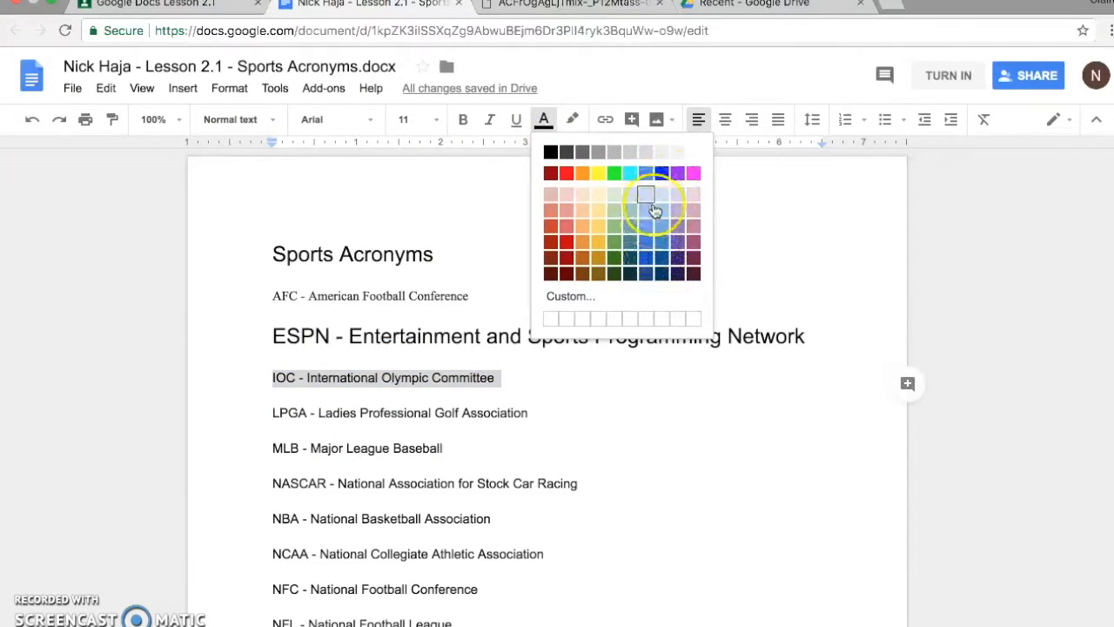
click(648, 259)
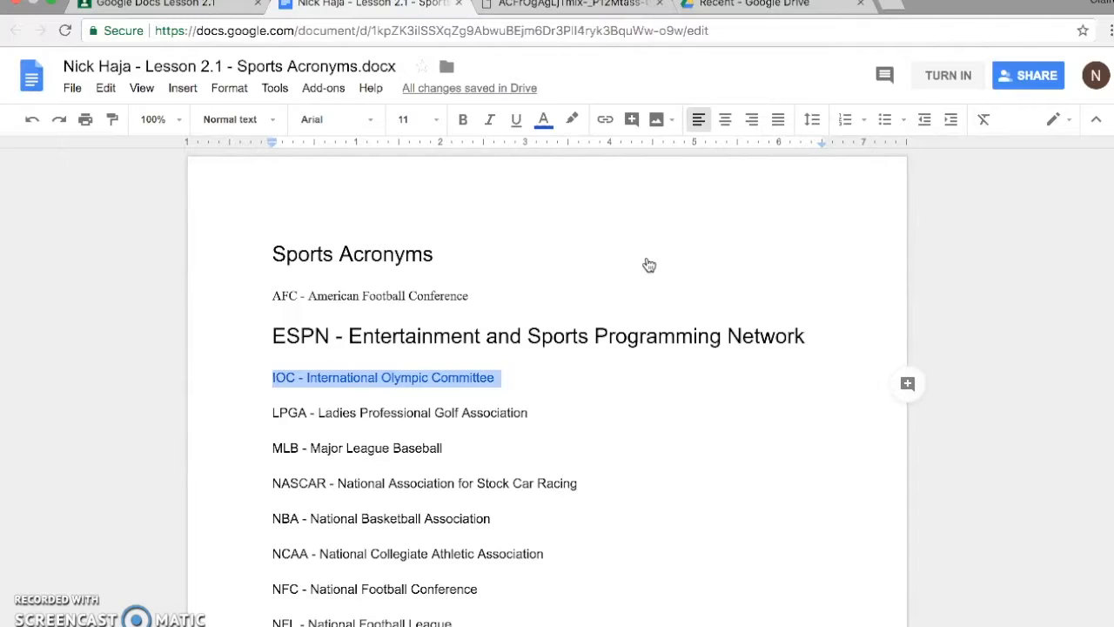
drag(273, 414, 528, 421)
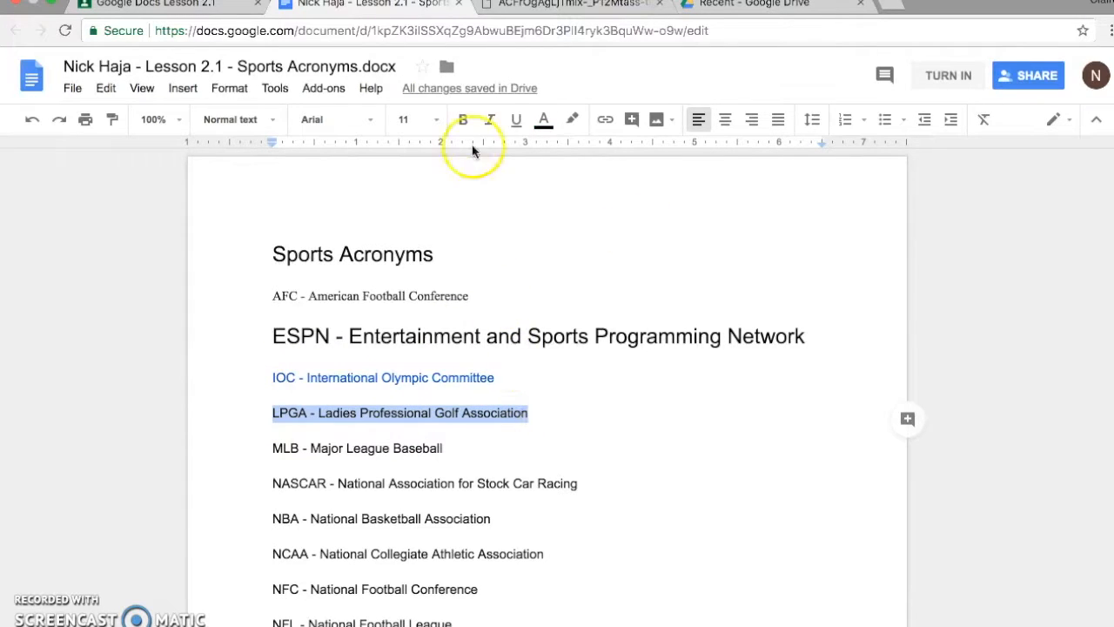
click(469, 122)
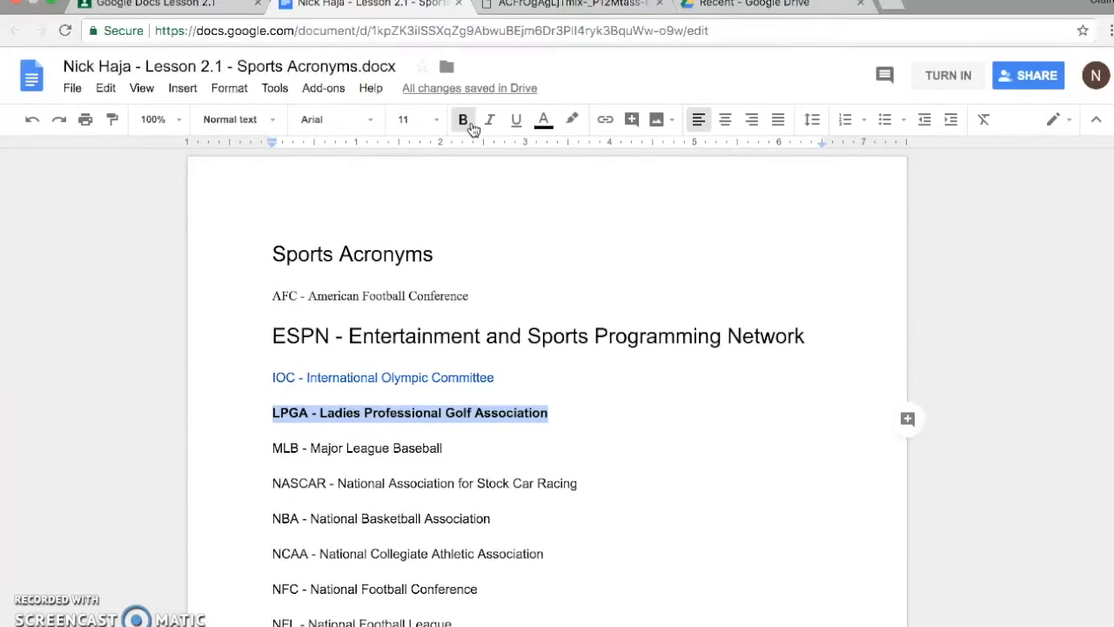
Italicize the "MLB - Major League Baseball" line and underline the "NASCAR - National Association for Stock Car Racing" line.
drag(273, 449, 450, 449)
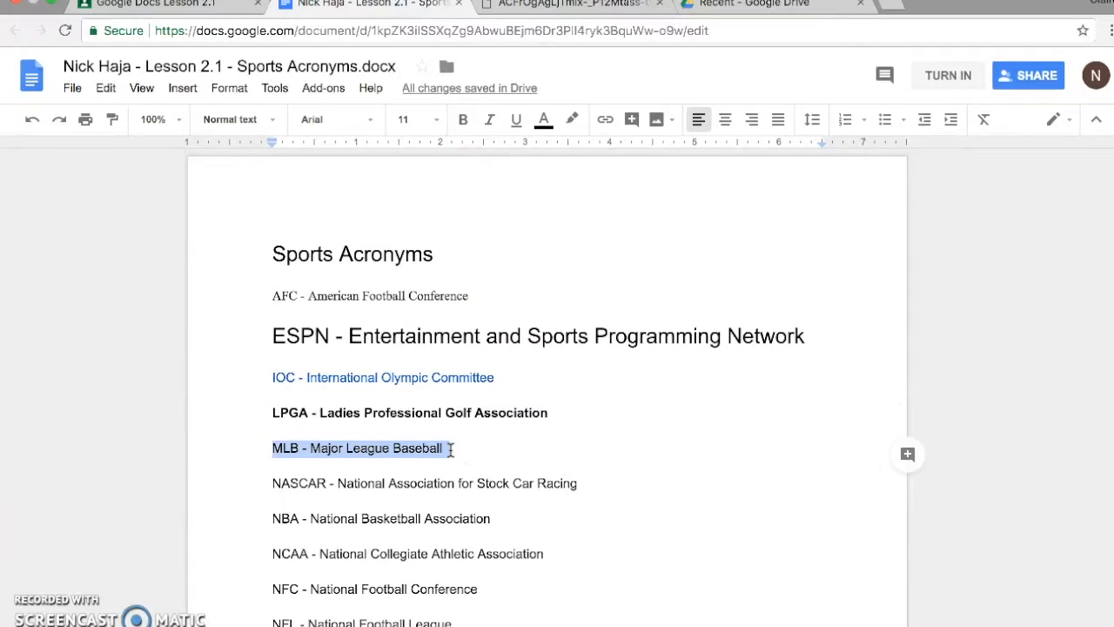
key(super+i)
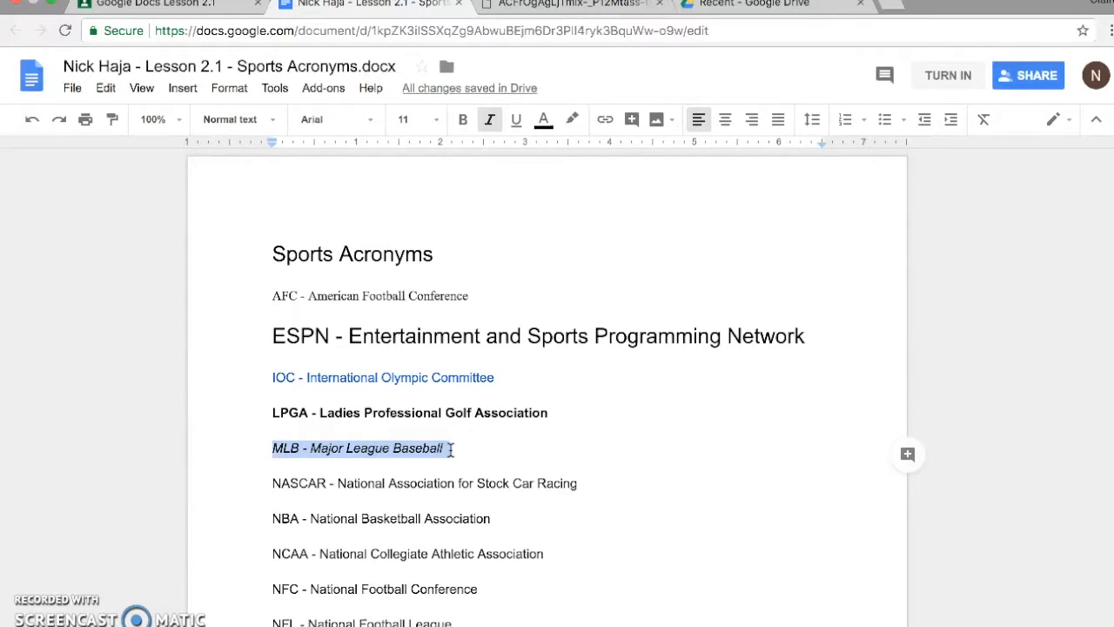
drag(273, 484, 580, 485)
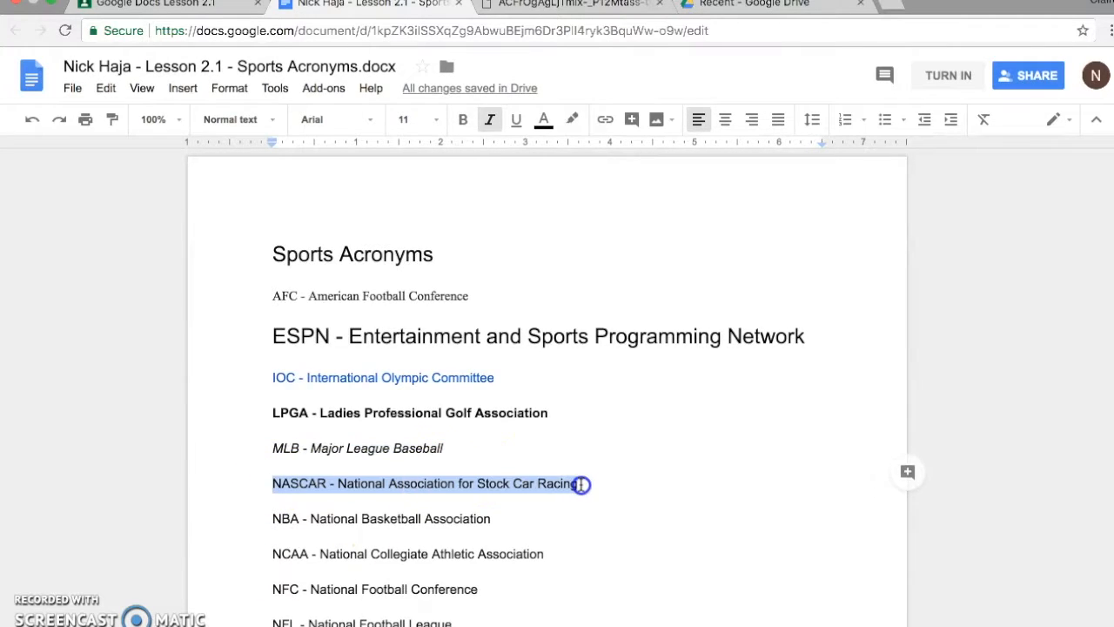
key(ctrl+u)
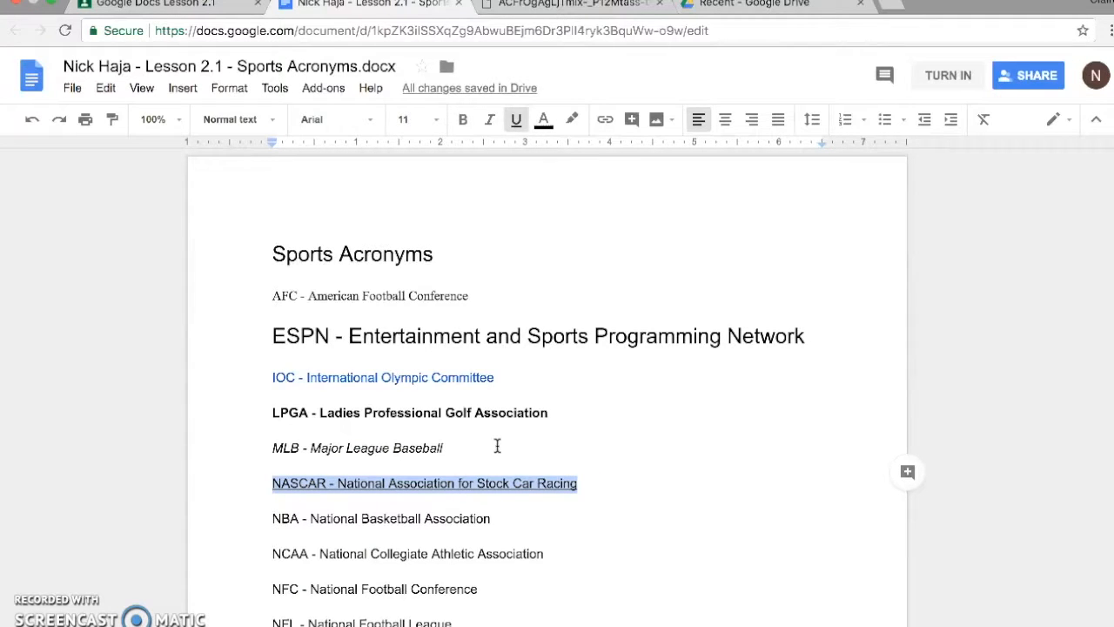
Color the "NBA - National Basketball Association" line orange and underline it.
drag(500, 519, 273, 518)
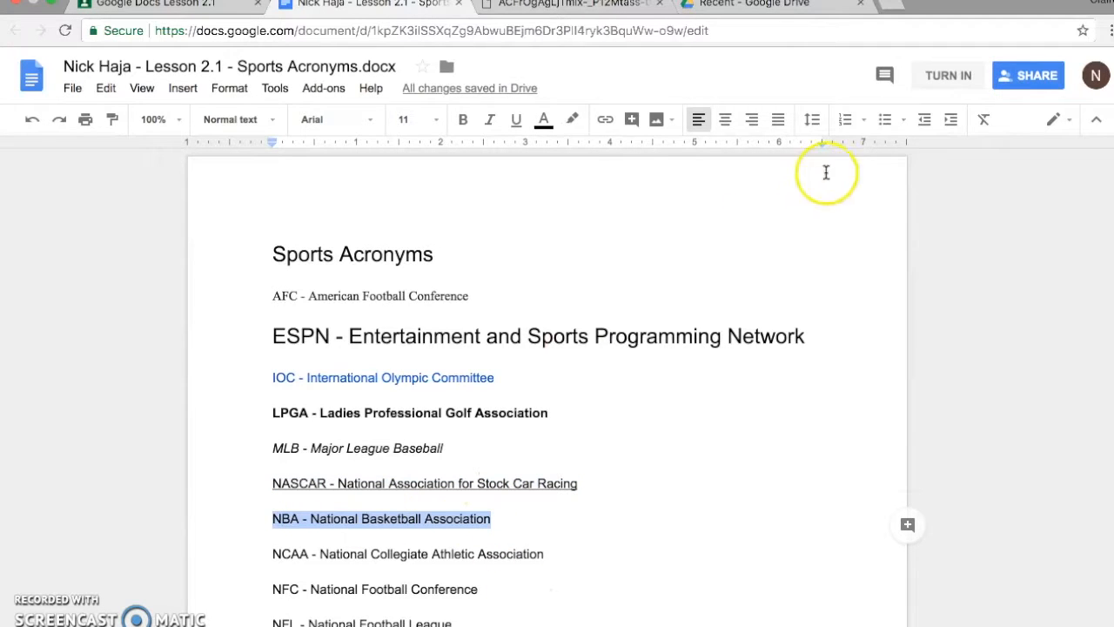
click(545, 122)
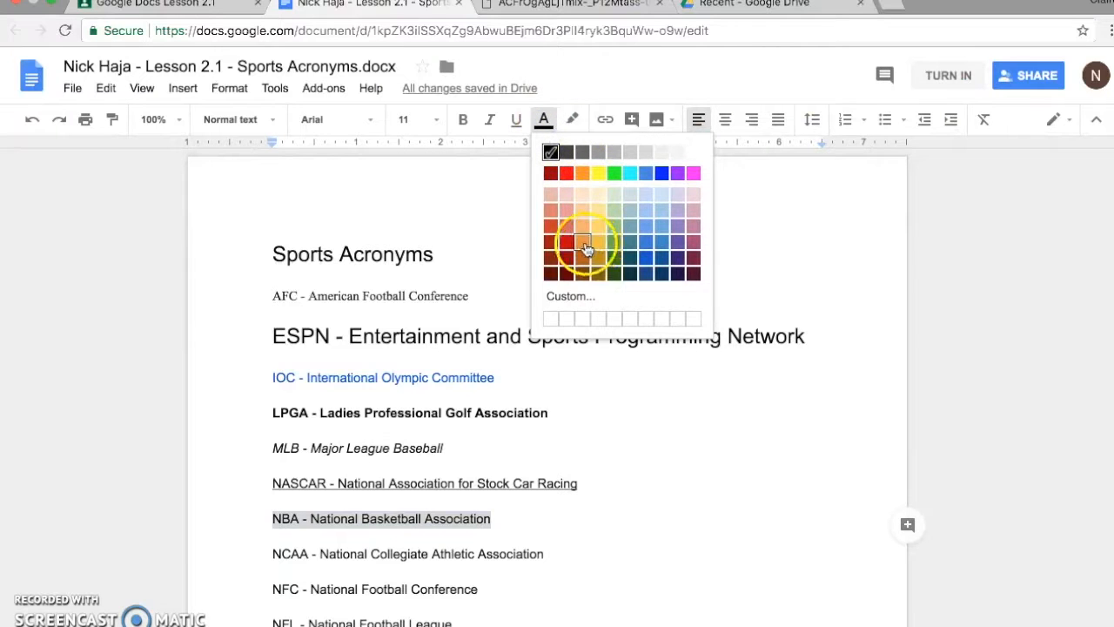
click(588, 248)
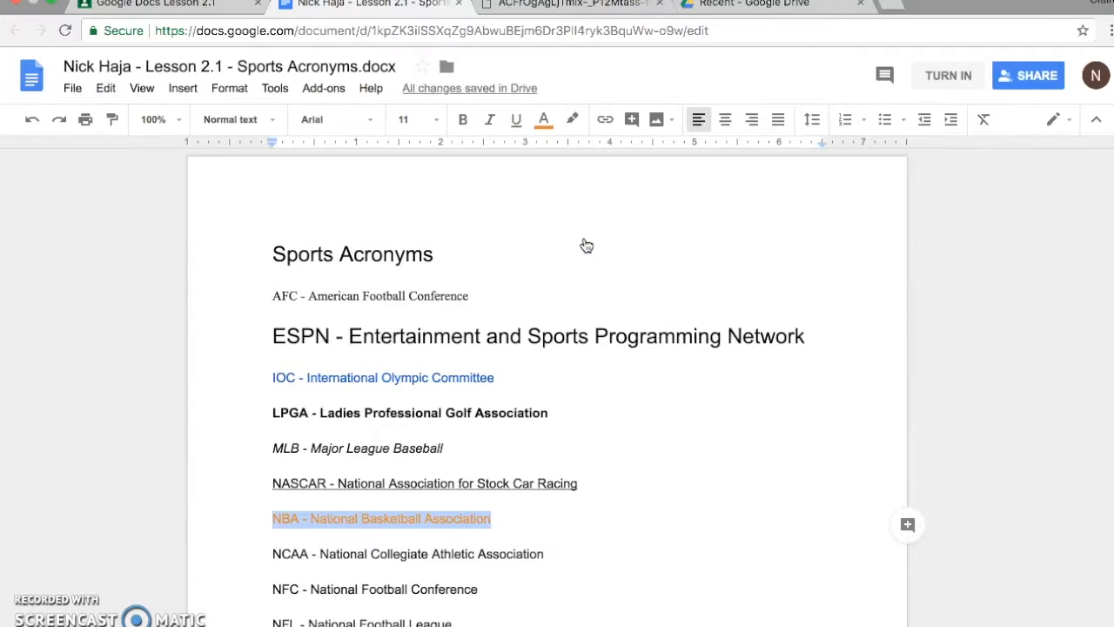
click(516, 122)
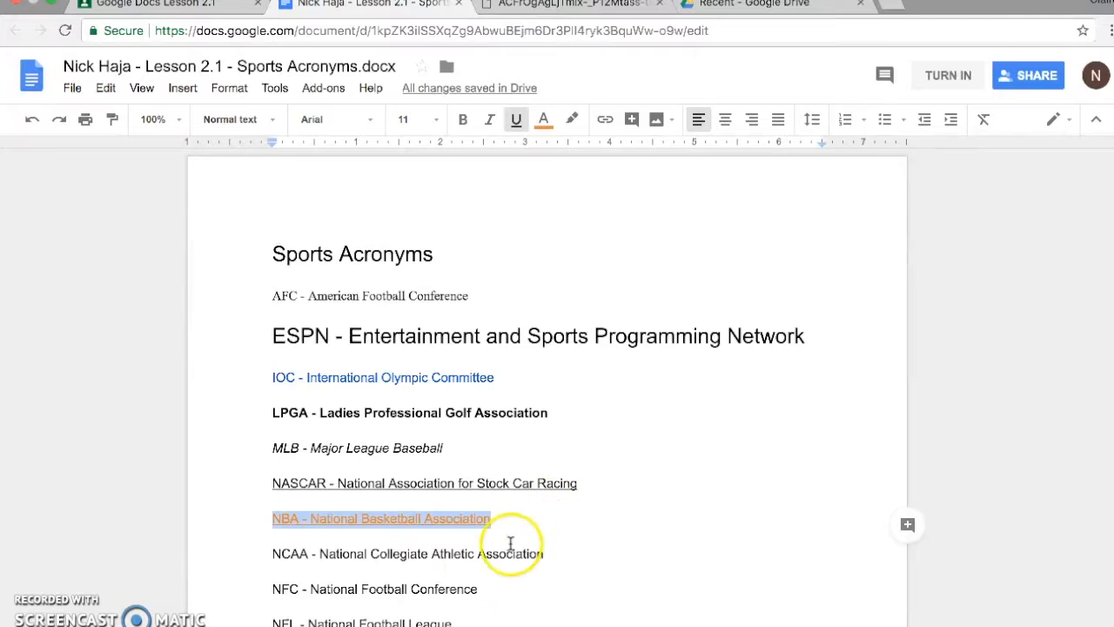
Clear all formatting from the "NBA - National Basketball Association" line.
drag(490, 518, 258, 521)
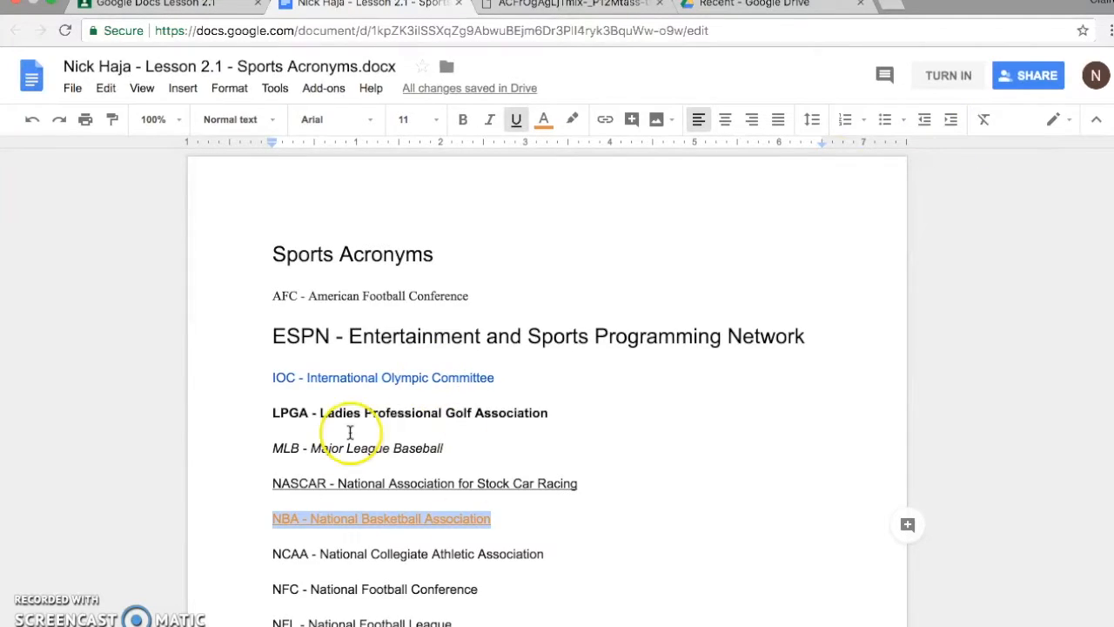
click(984, 122)
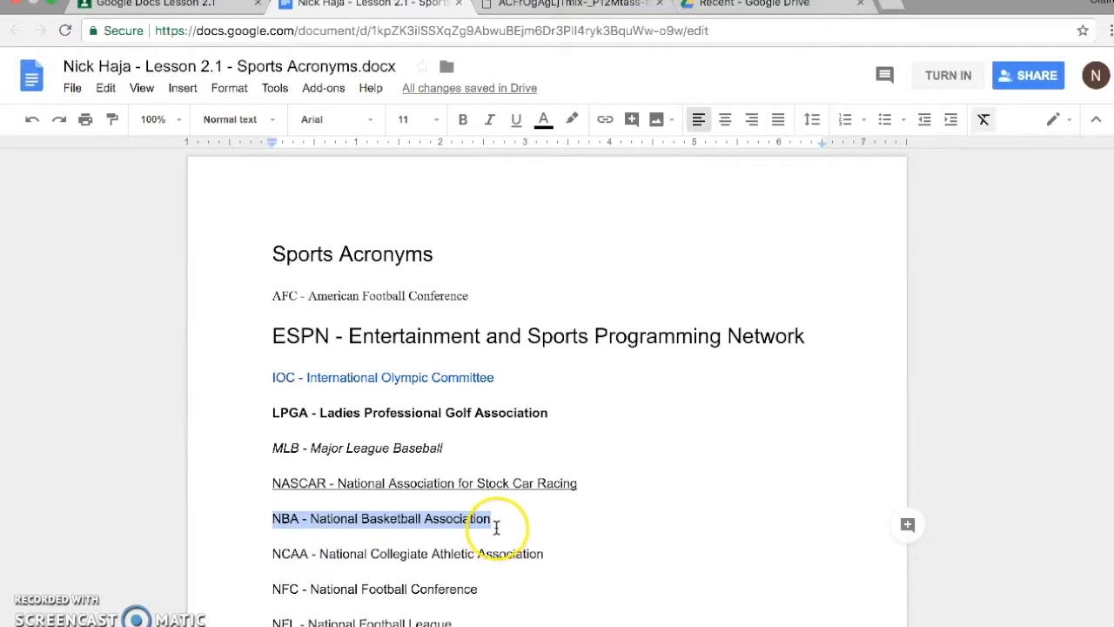
Change the font of the "NCAA - National Collegiate Athletic Association" line to Comic Sans MS.
scroll(496, 528, down, 3)
click(465, 391)
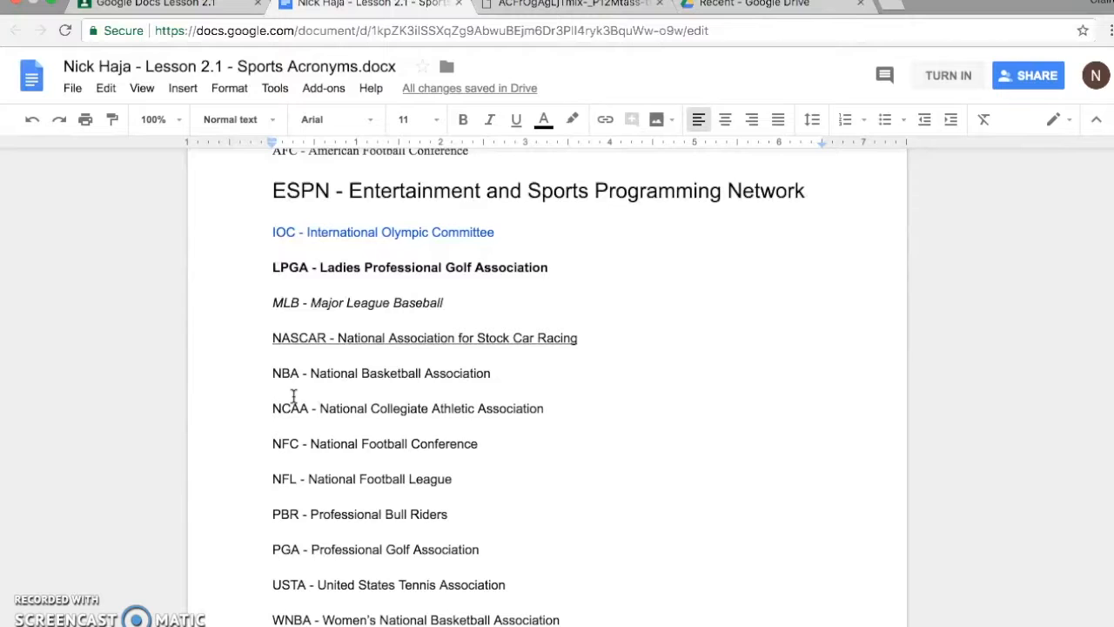
drag(276, 409, 548, 410)
click(352, 125)
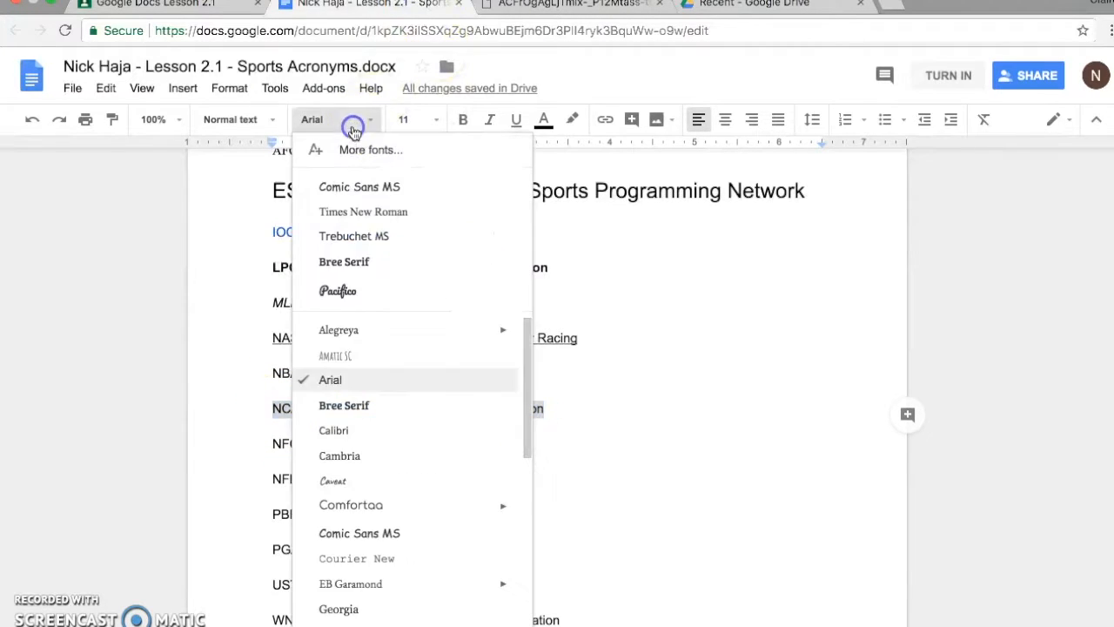
scroll(373, 374, down, 2)
click(413, 461)
Change the font of the "NFC - National Football Conference" line to Comic Sans MS.
drag(274, 445, 480, 440)
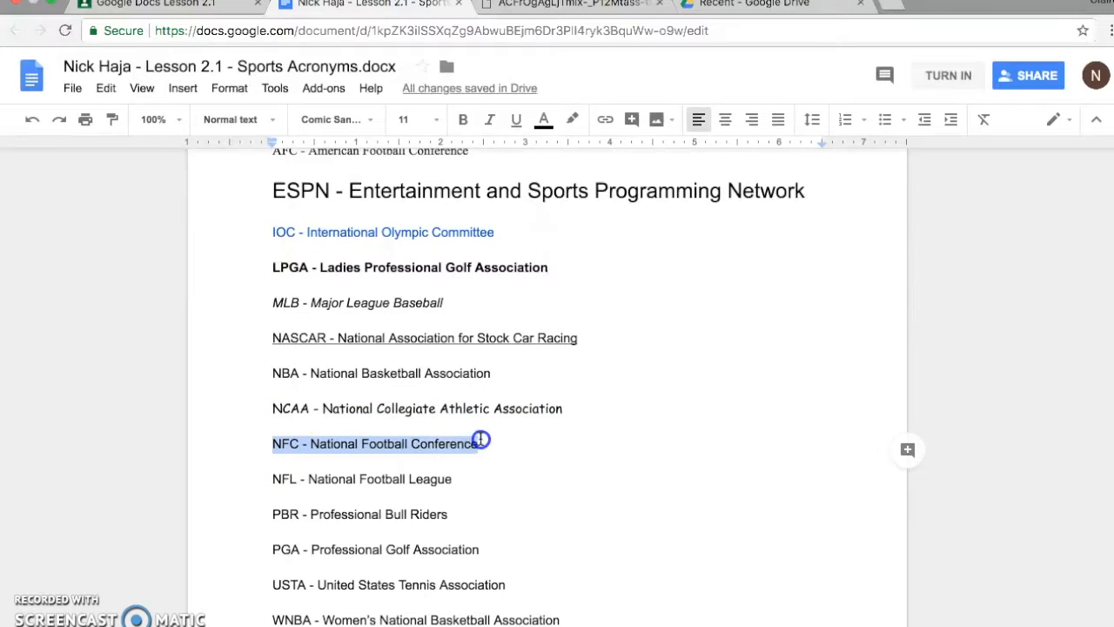
click(366, 122)
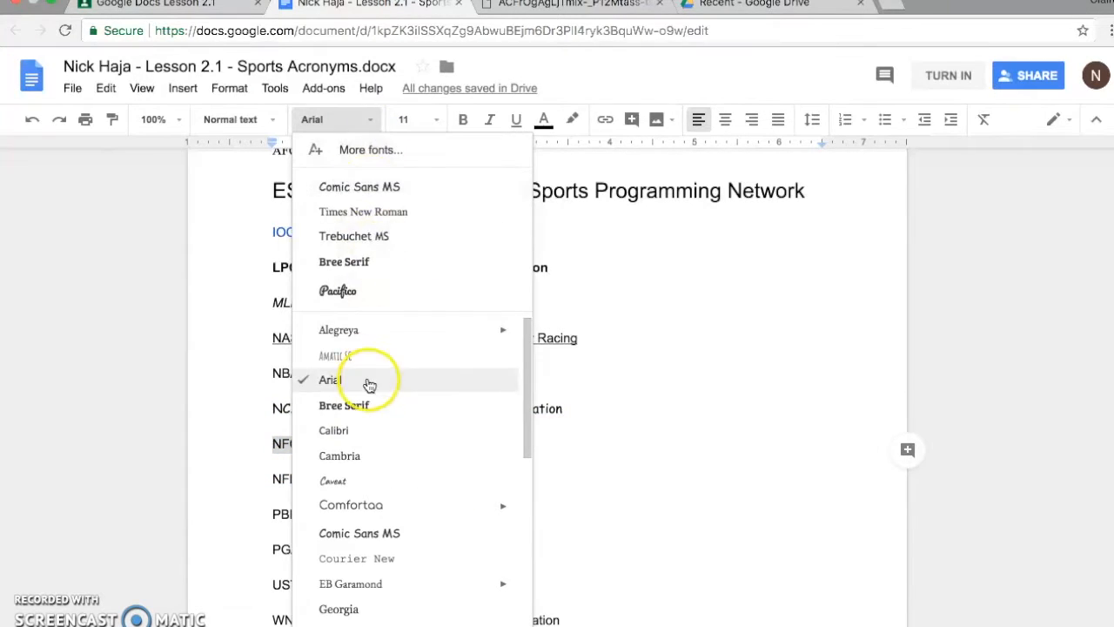
click(366, 531)
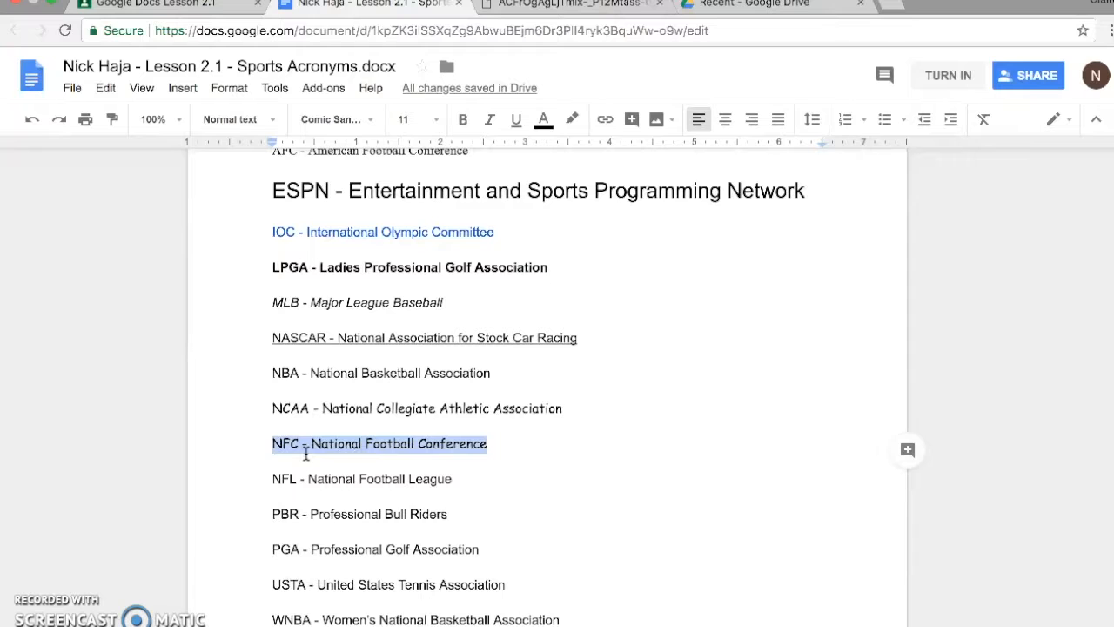
Set the "NFL - National Football League" line to font size 8.
drag(271, 479, 452, 480)
click(438, 120)
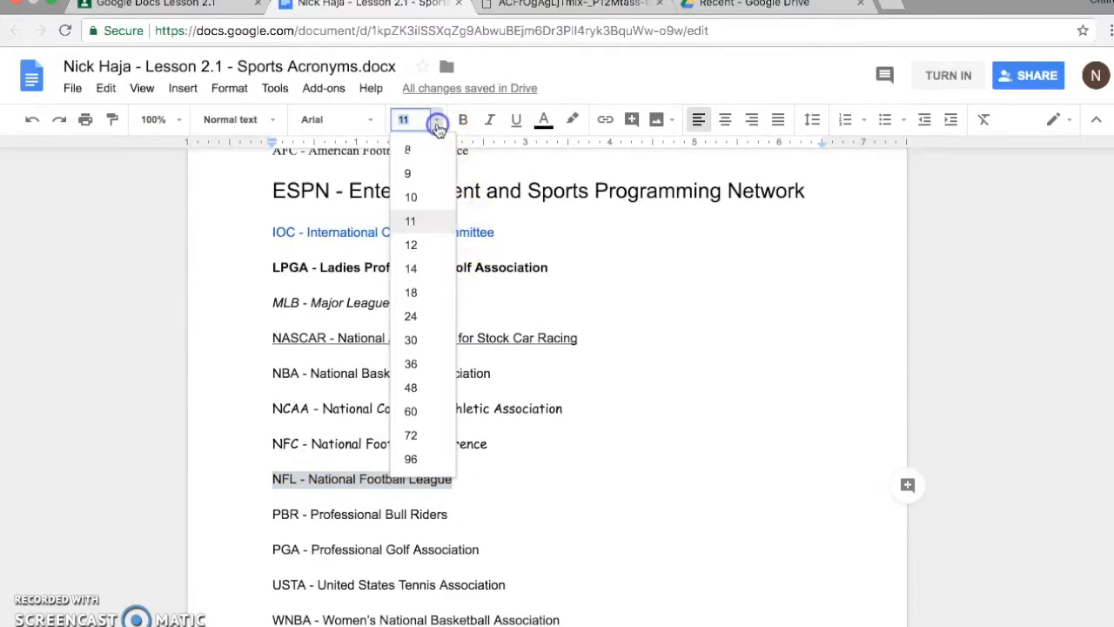
click(428, 155)
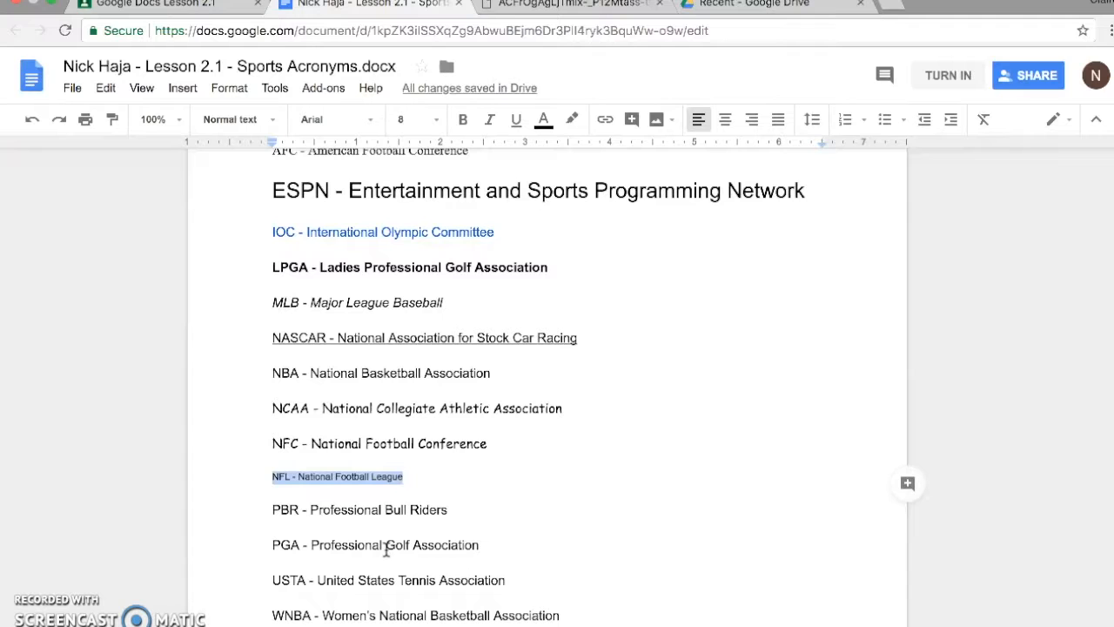
Color the "PBR - Professional Bull Riders" line red and make the "PGA - Professional Golf Association" line bold.
drag(269, 510, 463, 508)
click(543, 119)
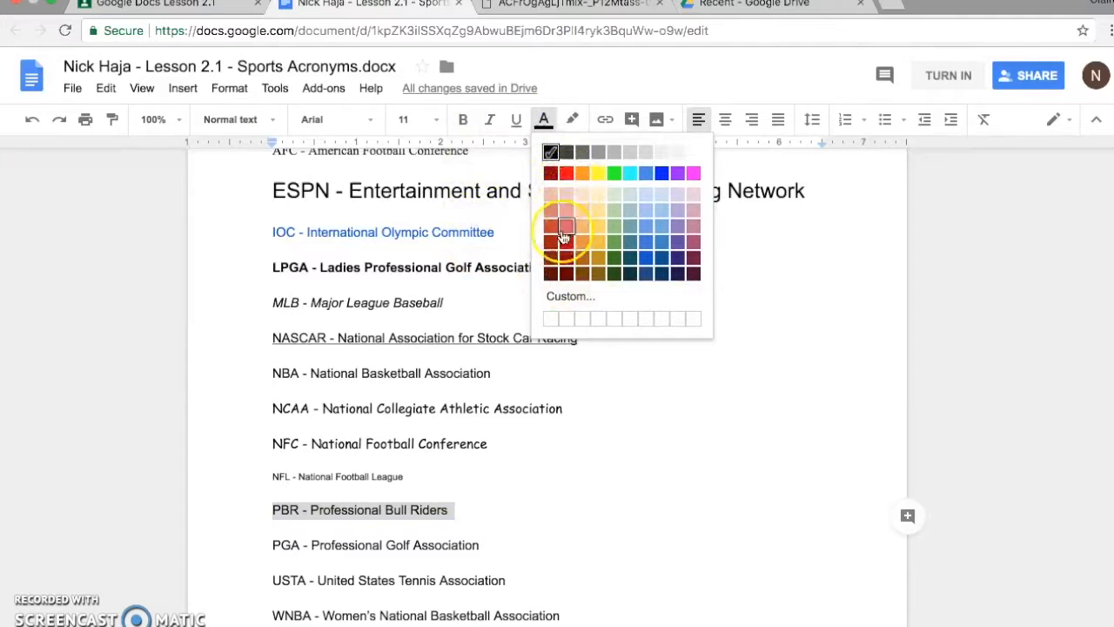
click(567, 173)
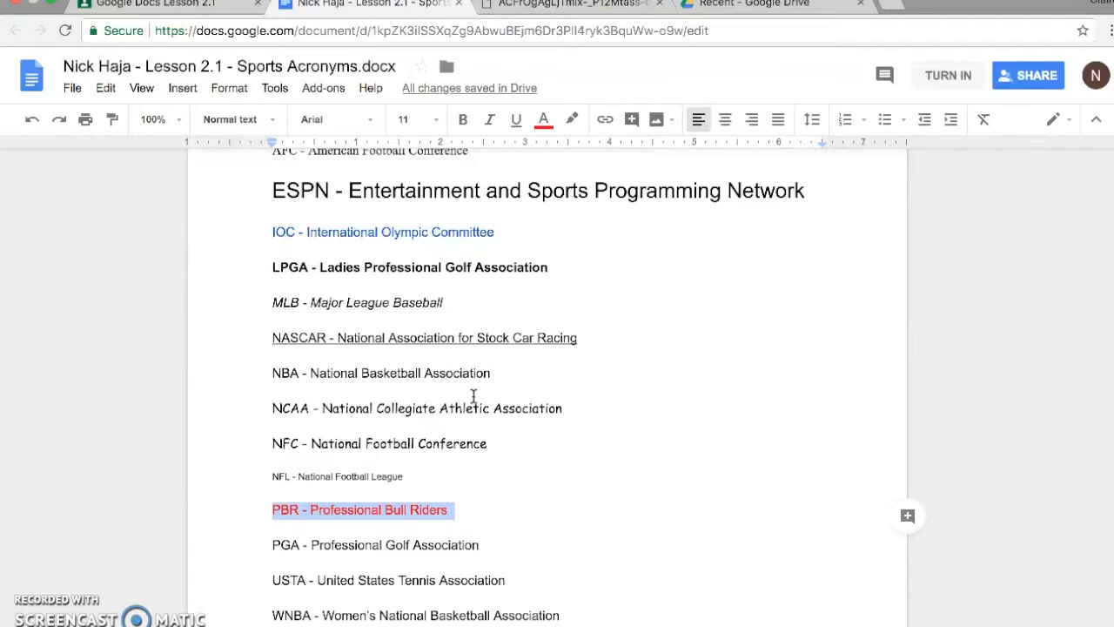
drag(481, 546, 269, 547)
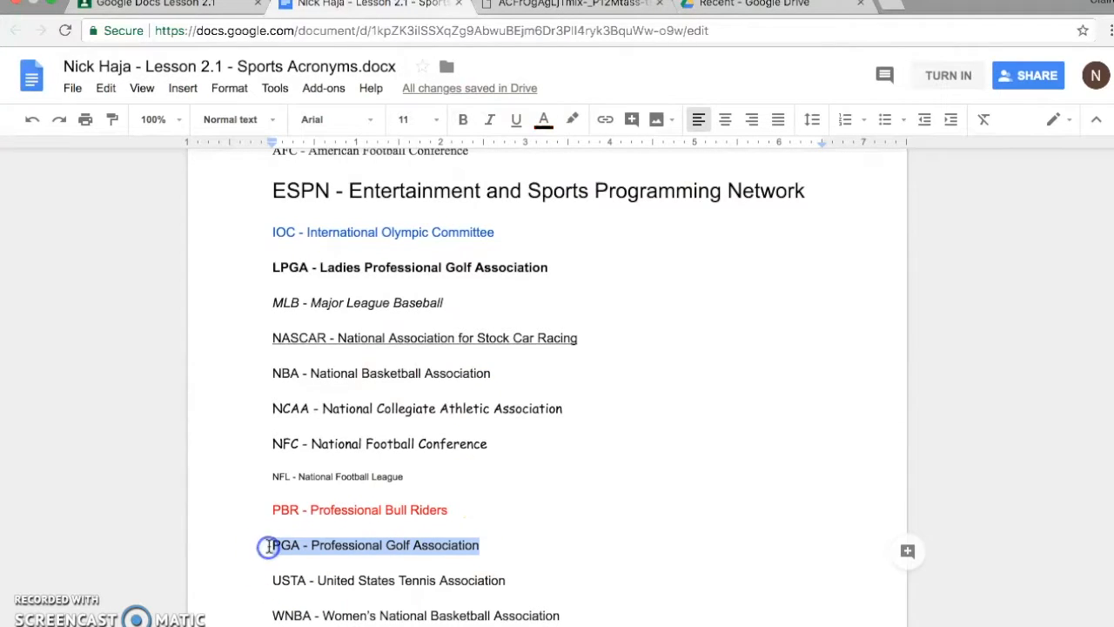
click(463, 119)
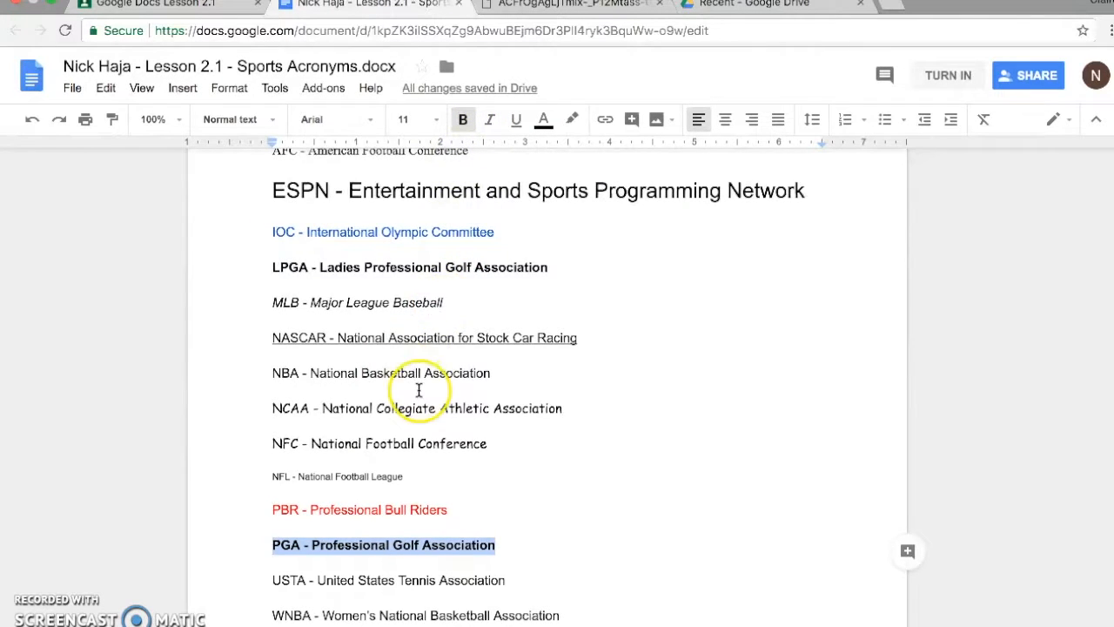
Italicize the "USTA - United States Tennis Association" line.
scroll(423, 400, down, 2)
click(272, 510)
drag(272, 509, 505, 503)
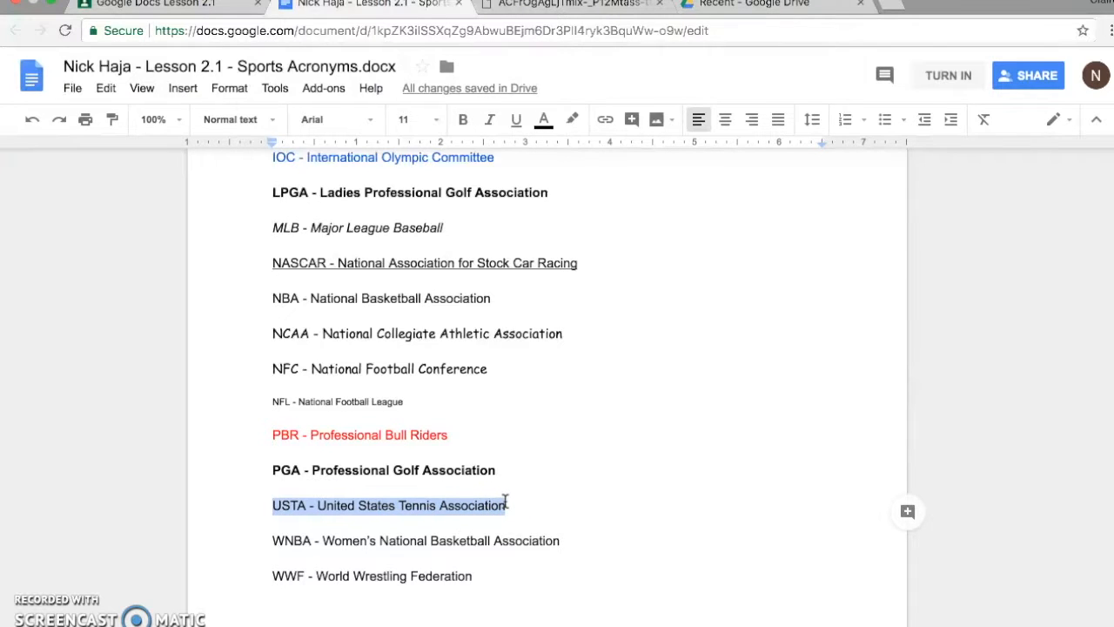
key(ctrl+i)
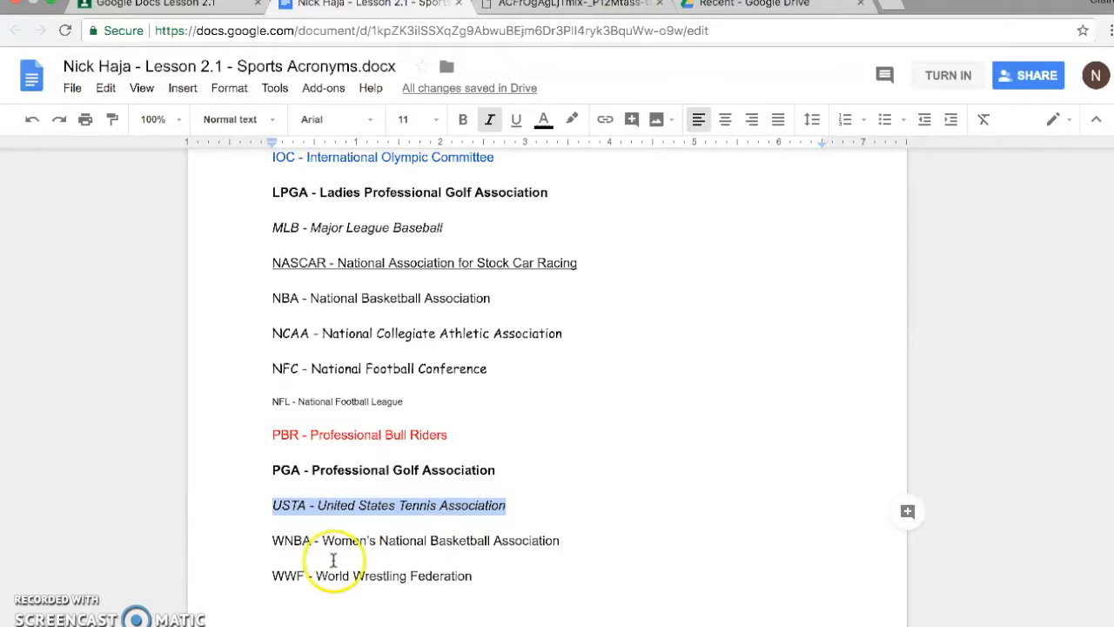
Set the "WNBA - Women's National Basketball Association" line to font size 20 and color it light green.
drag(266, 542, 555, 541)
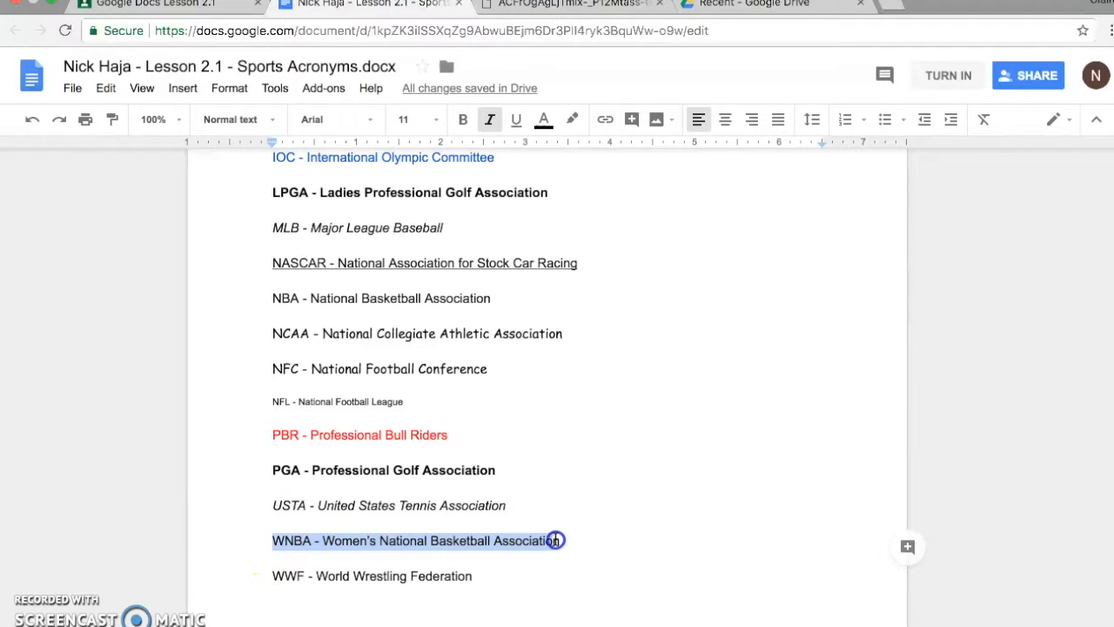
click(437, 119)
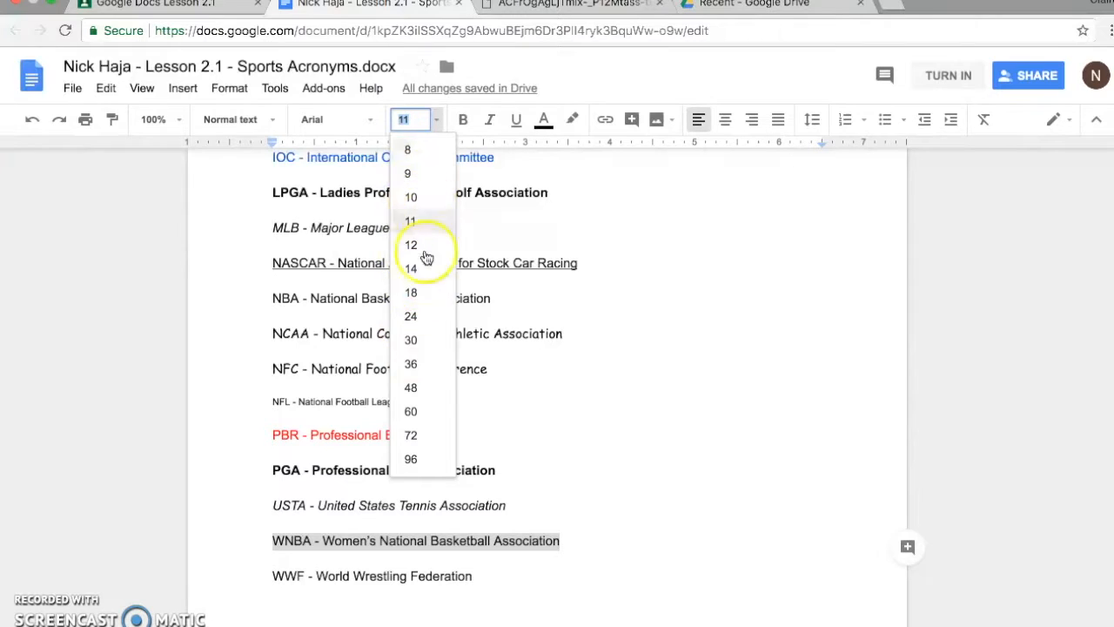
click(411, 120)
drag(407, 121, 415, 127)
key(BackSpace)
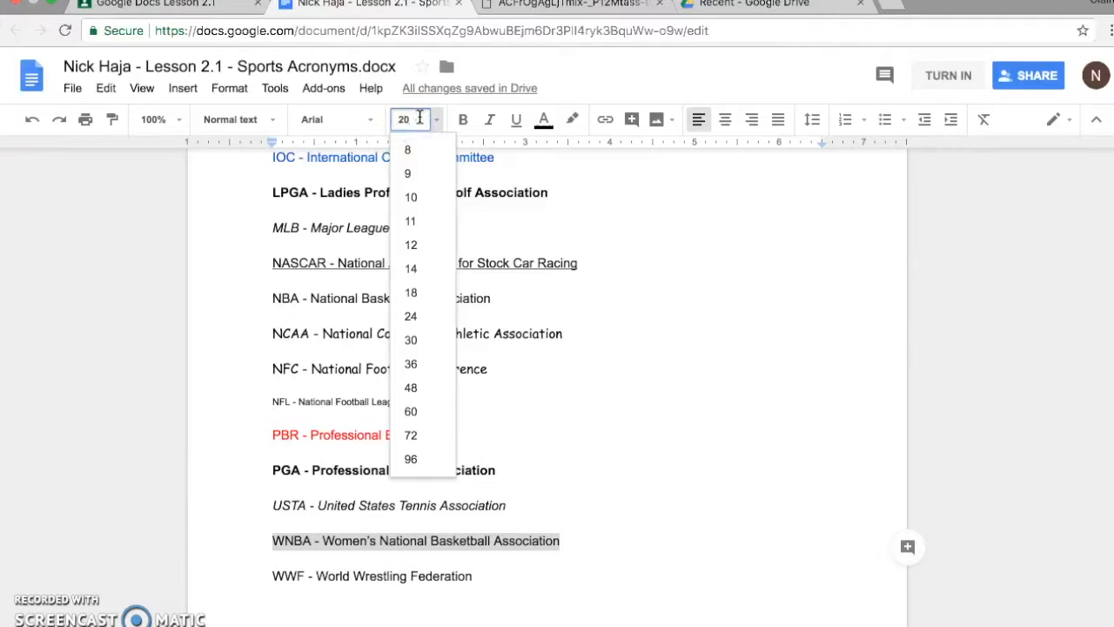
text(20)
key(Return)
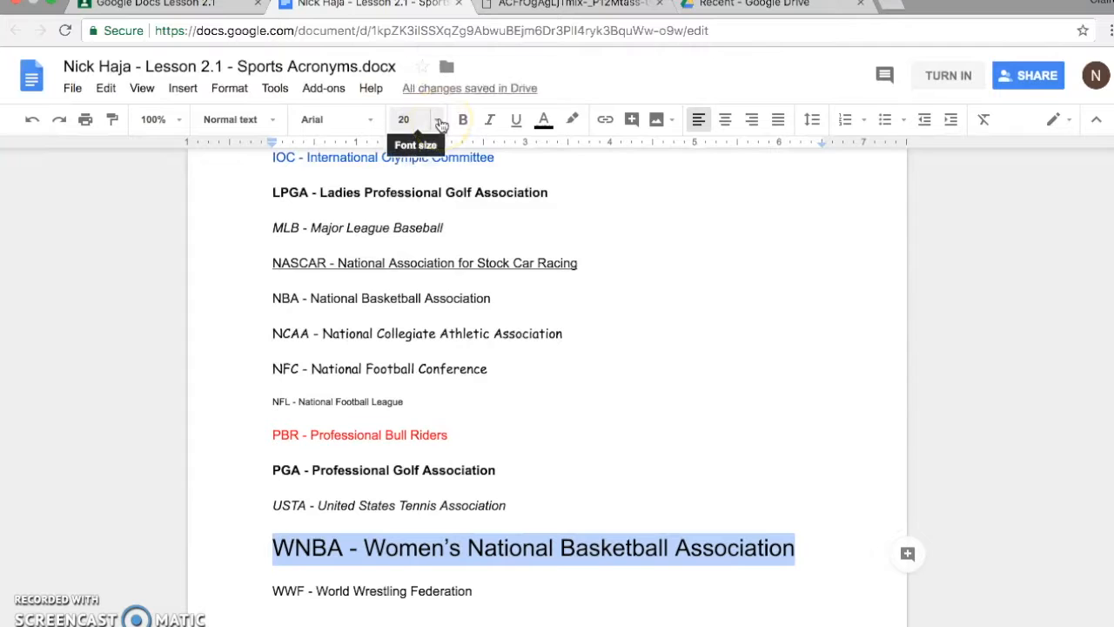
click(544, 122)
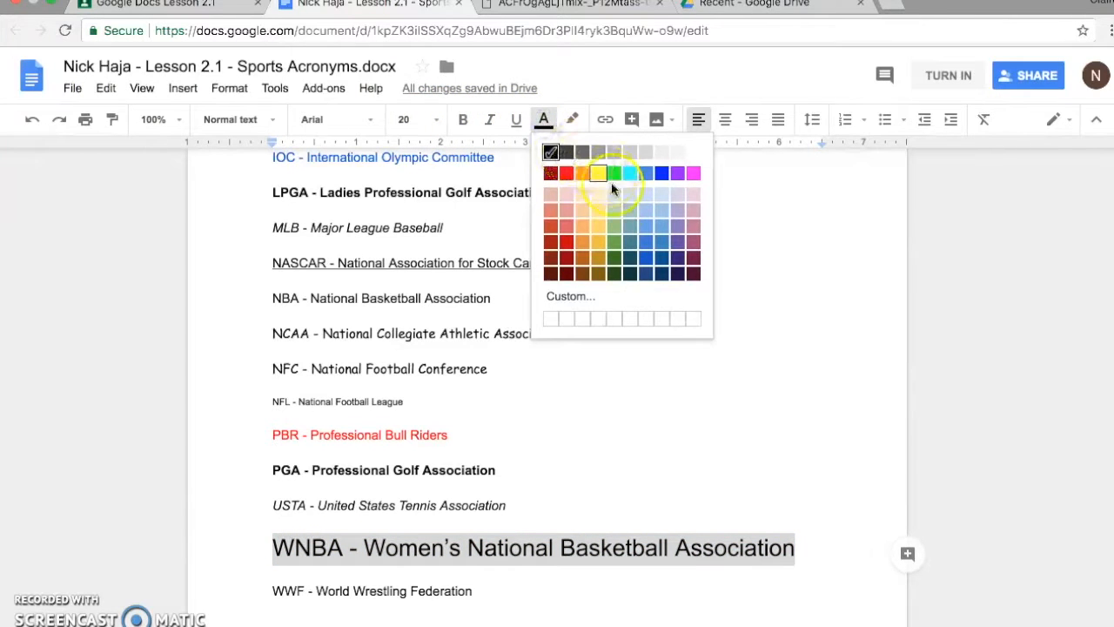
click(615, 229)
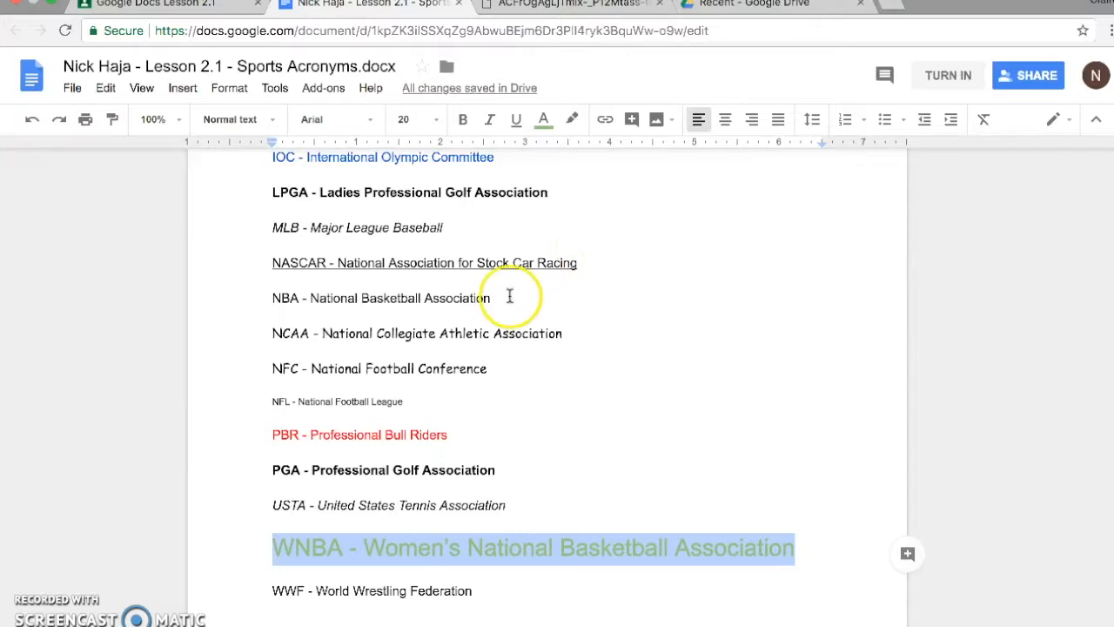
click(318, 460)
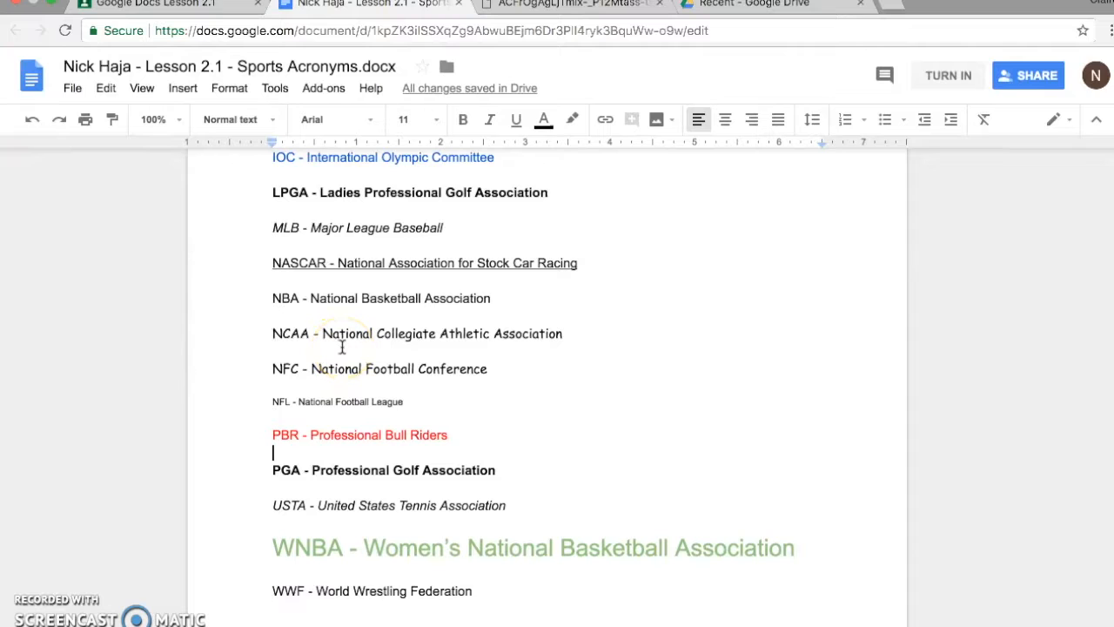
Make the "WWF - World Wrestling Federation" line bold, italic and underlined, and color it light purple.
click(264, 590)
drag(264, 591, 465, 591)
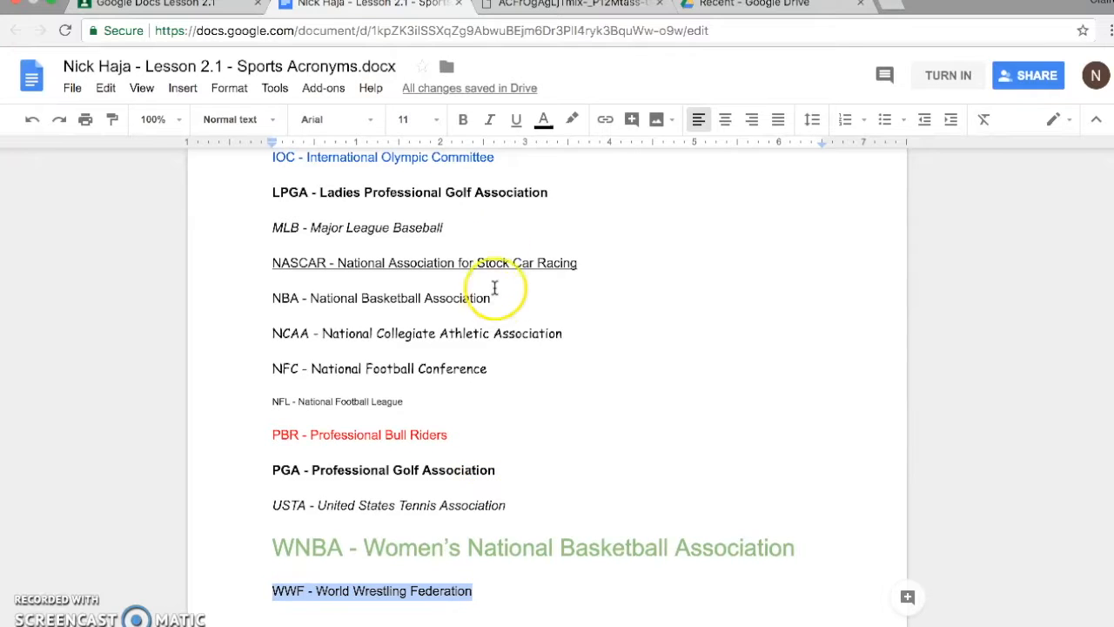
click(463, 120)
click(489, 120)
click(515, 121)
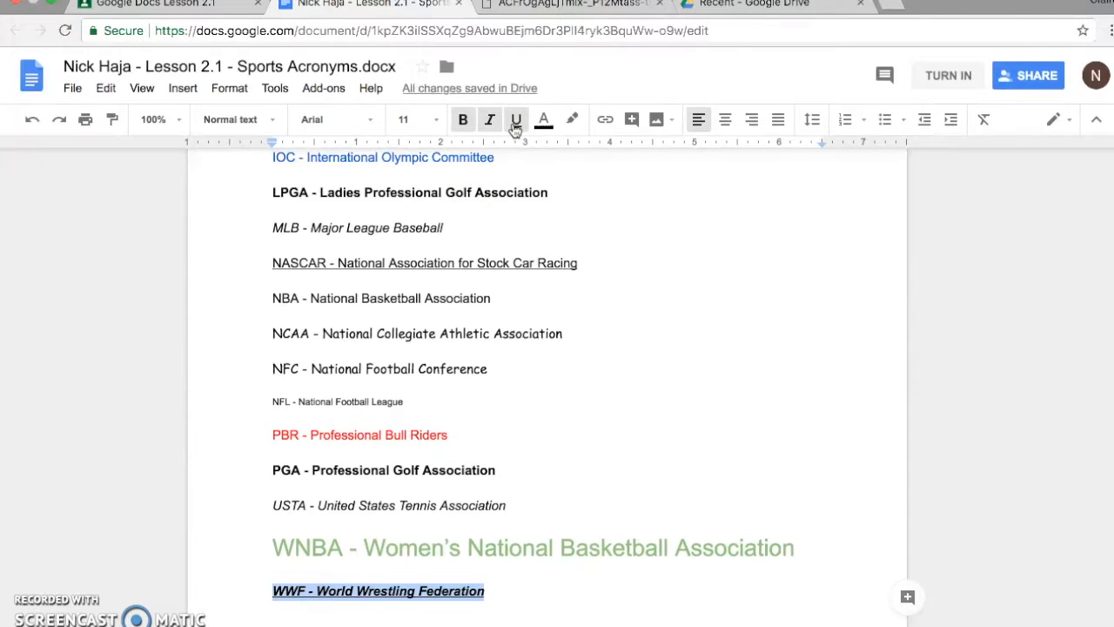
click(545, 121)
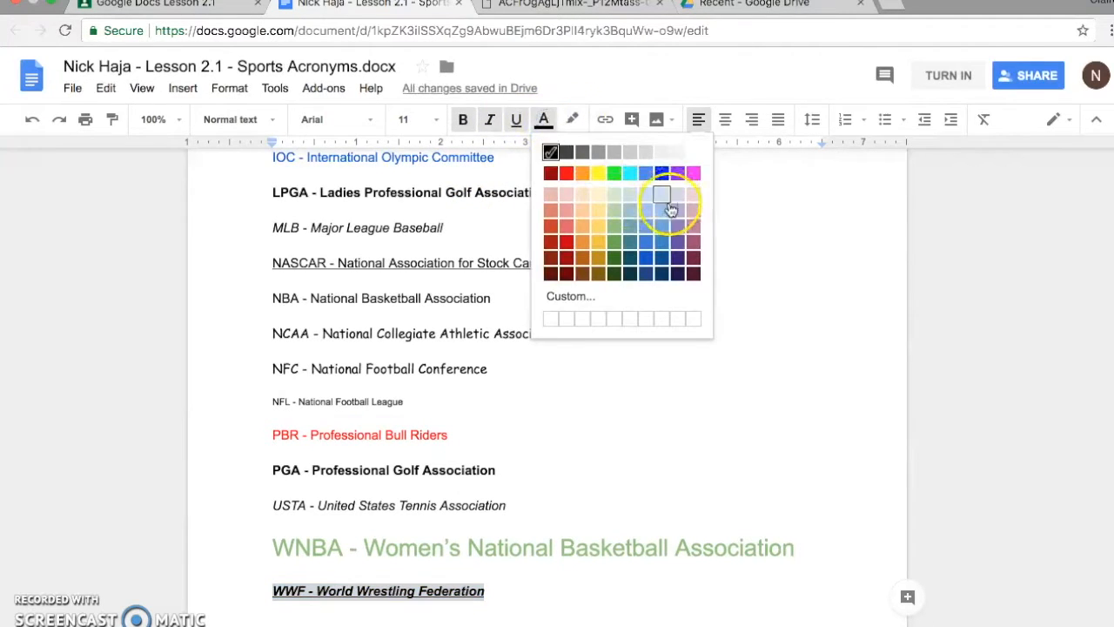
click(682, 233)
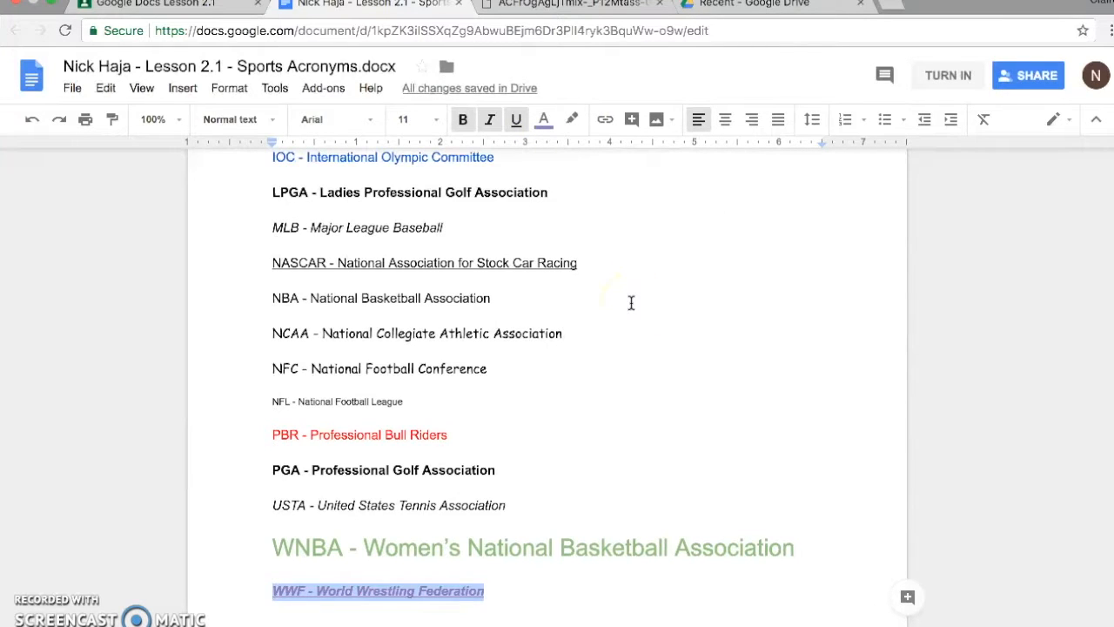
Check the formatting of the document's title and of the AFC, ESPN and NASCAR lines.
scroll(631, 302, up, 5)
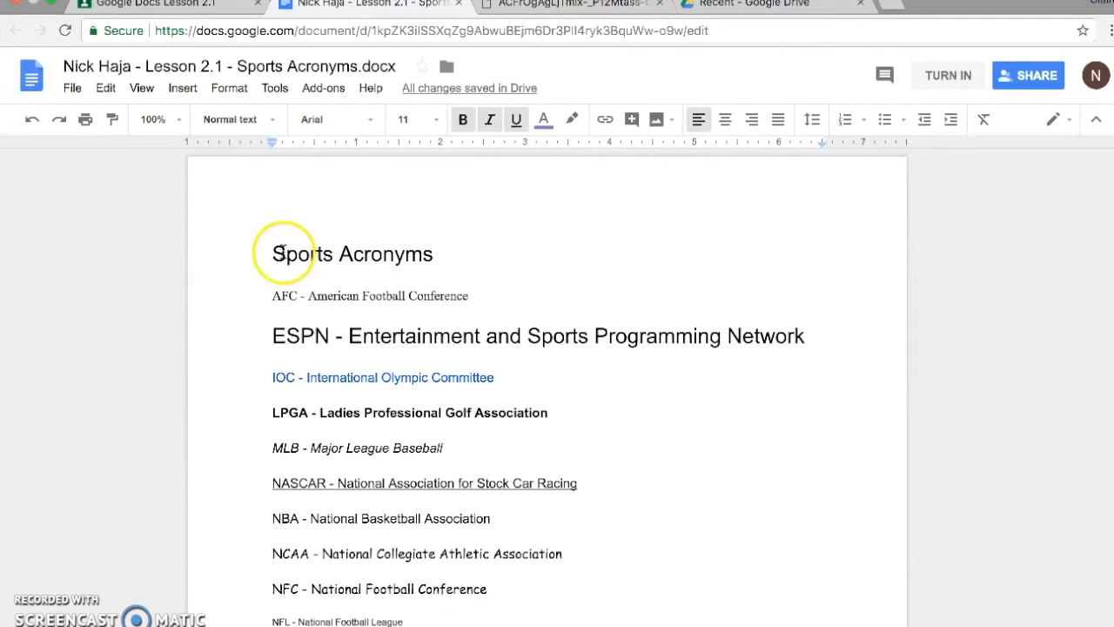
click(384, 254)
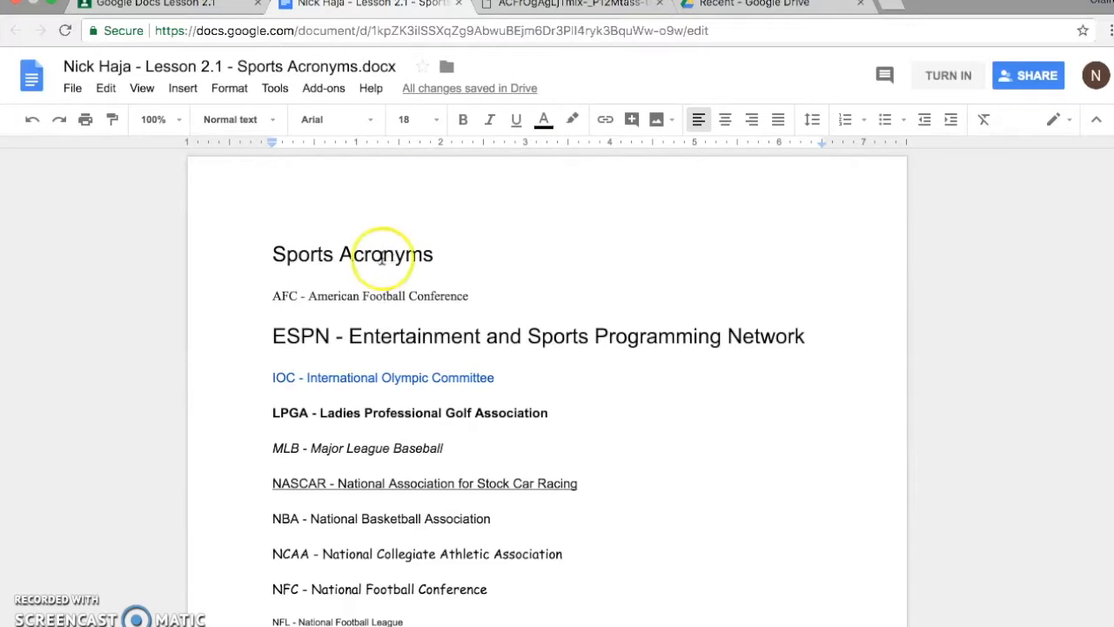
click(405, 296)
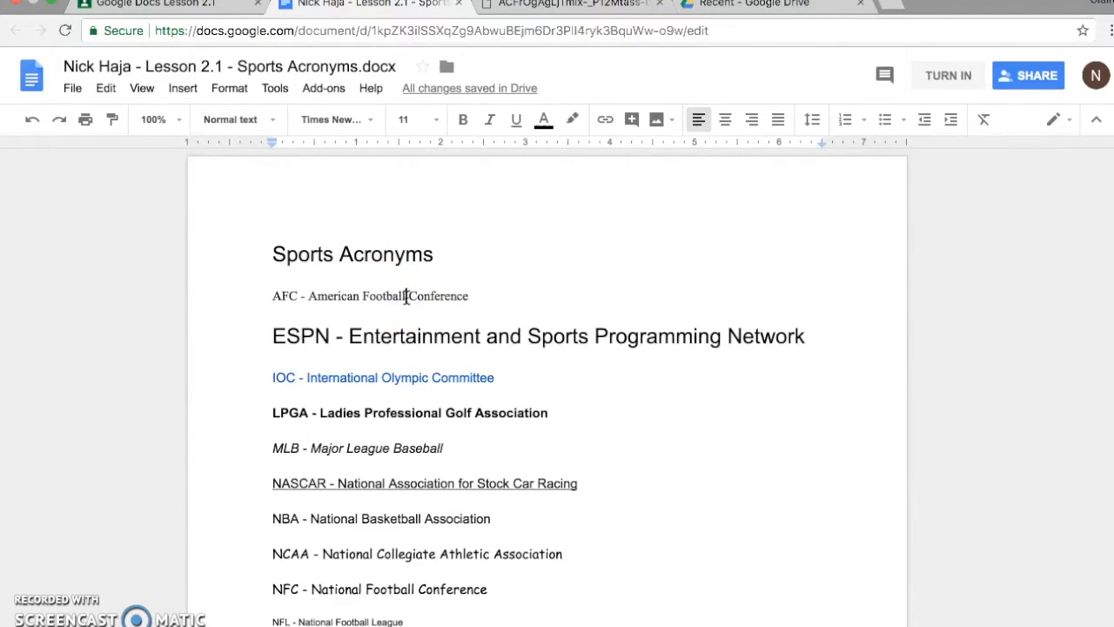
drag(271, 341, 319, 347)
click(319, 345)
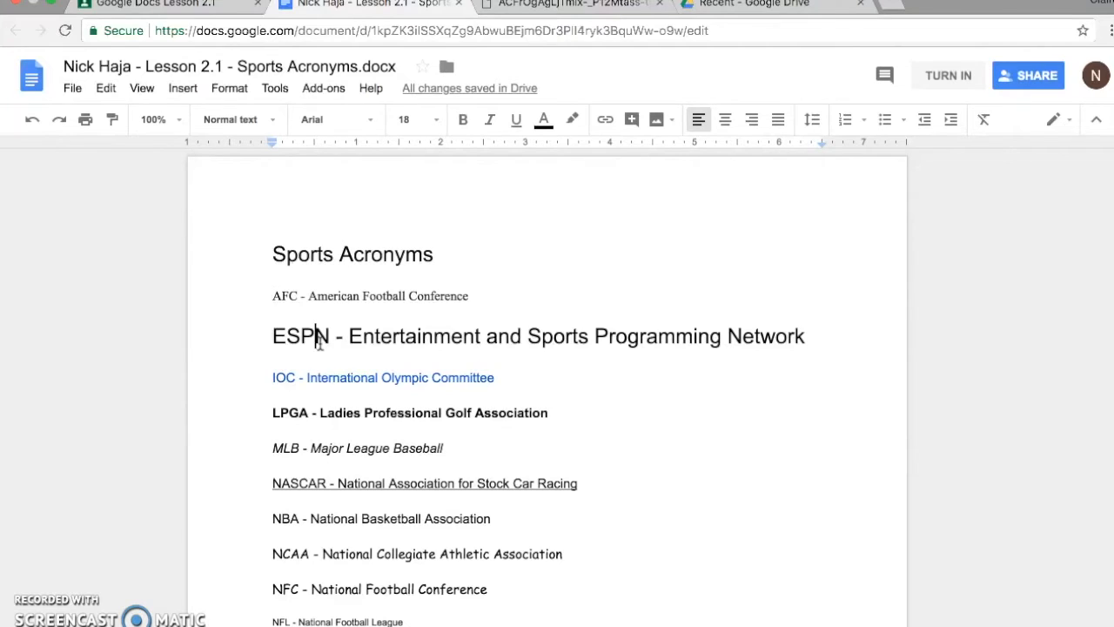
click(288, 488)
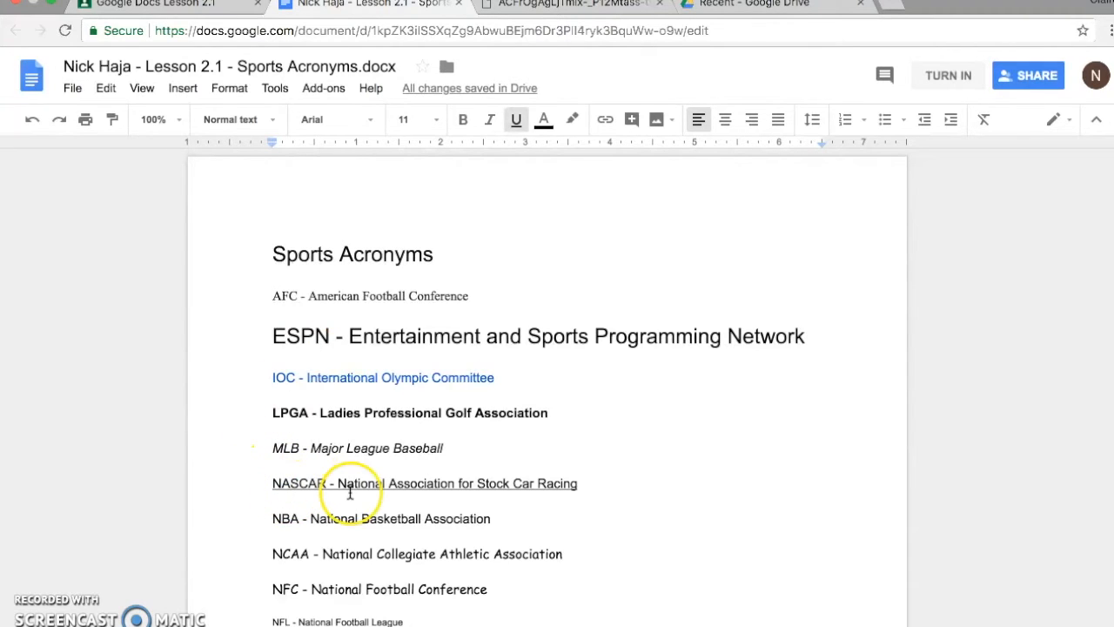